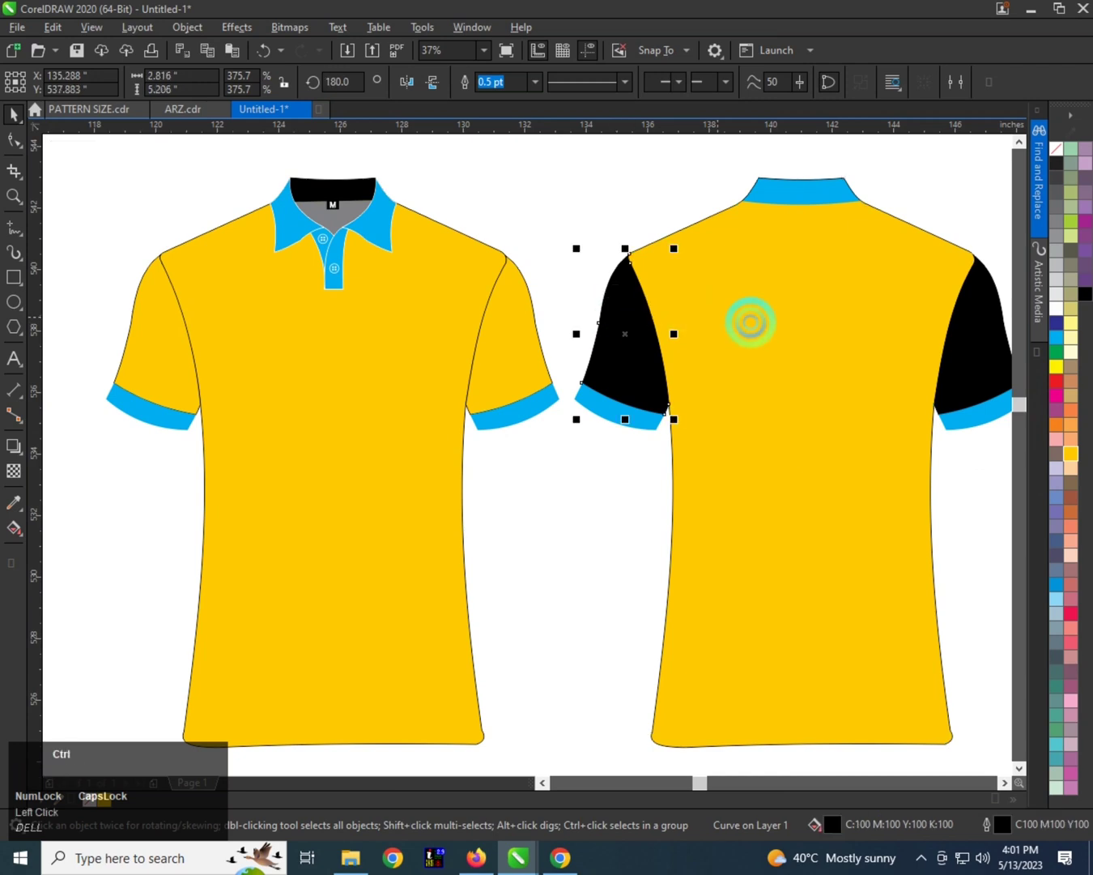
- Fill the back shirt's sleeves with yellow and both of its sleeve cuffs with black
{"action": "left_click", "coordinate": [980, 331], "text": "ctrl"}
{"action": "key", "text": "ctrl+r"}
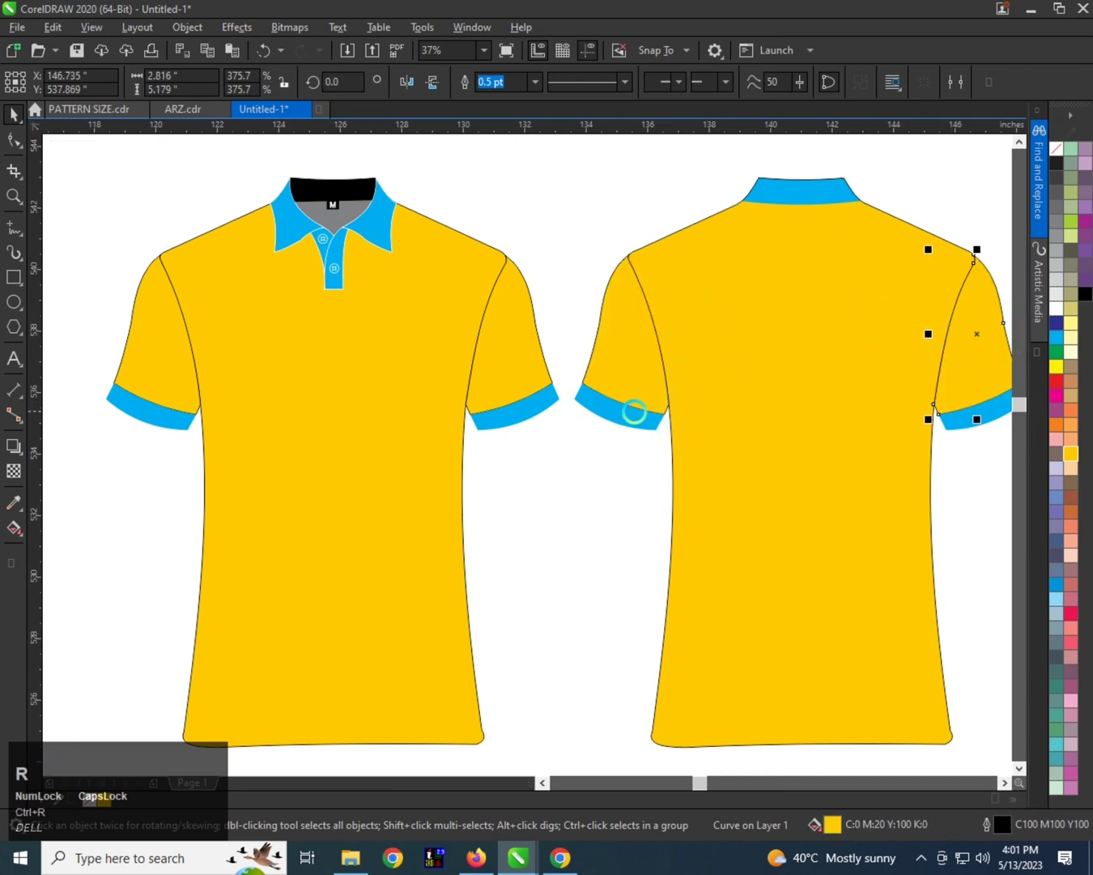
{"action": "left_click", "coordinate": [640, 411]}
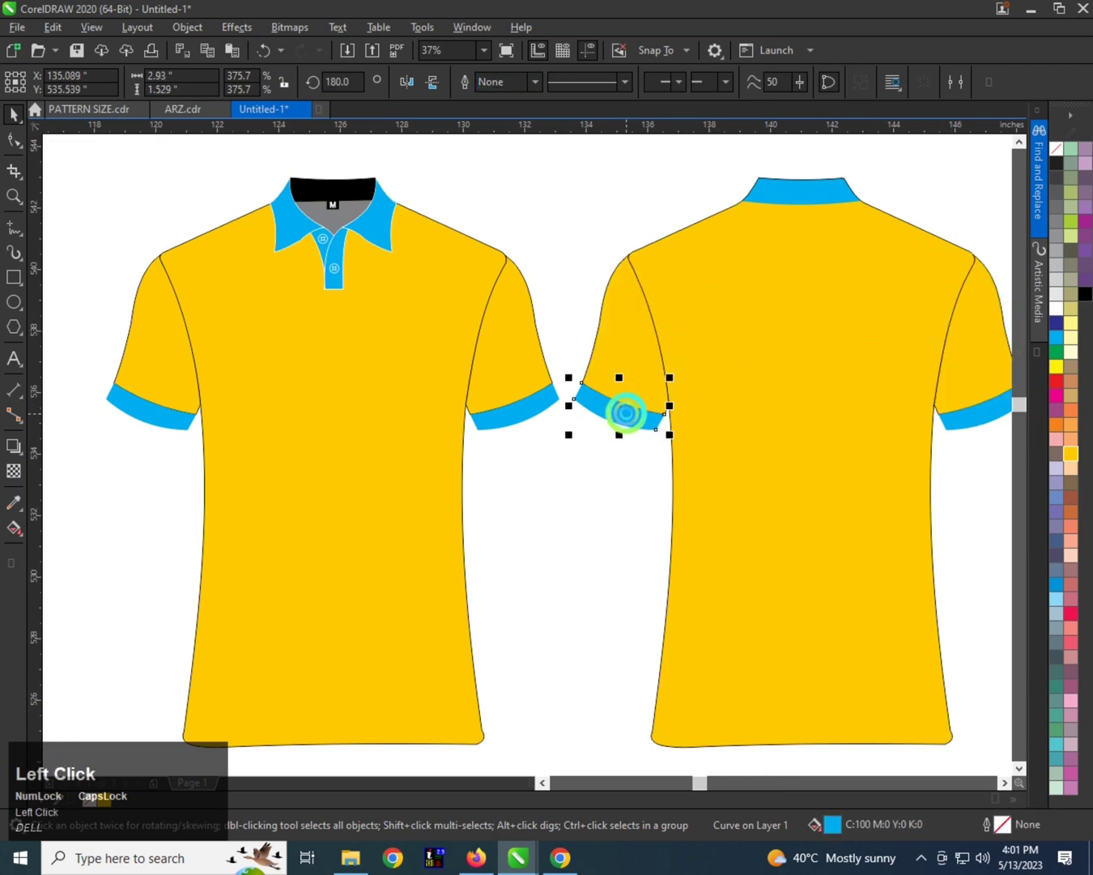
{"action": "left_click", "coordinate": [1082, 290]}
{"action": "left_click", "coordinate": [975, 415], "text": "ctrl"}
{"action": "key", "text": "ctrl+r"}
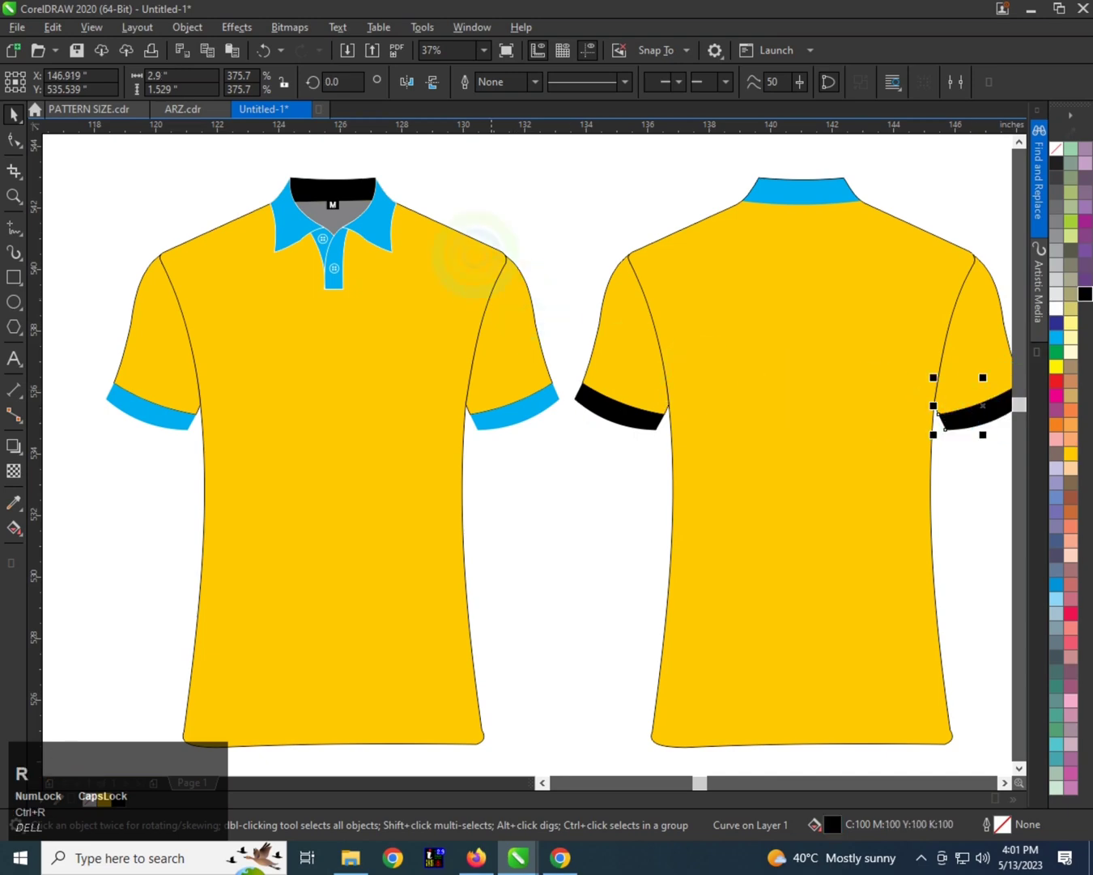
- Repeat the black fill on both sleeve cuffs of the front shirt
{"action": "left_click", "coordinate": [484, 411], "text": "ctrl"}
{"action": "key", "text": "ctrl+r"}
{"action": "left_click", "coordinate": [145, 410], "text": "ctrl"}
{"action": "key", "text": "ctrl+r"}
- Fill both collar flaps of the front shirt with black, sampling the color from the first flap for the second
{"action": "scroll", "coordinate": [280, 409], "scroll_direction": "down", "scroll_amount": 1}
{"action": "scroll", "coordinate": [278, 341], "scroll_direction": "up", "scroll_amount": 1}
{"action": "left_click", "coordinate": [292, 307], "text": "ctrl"}
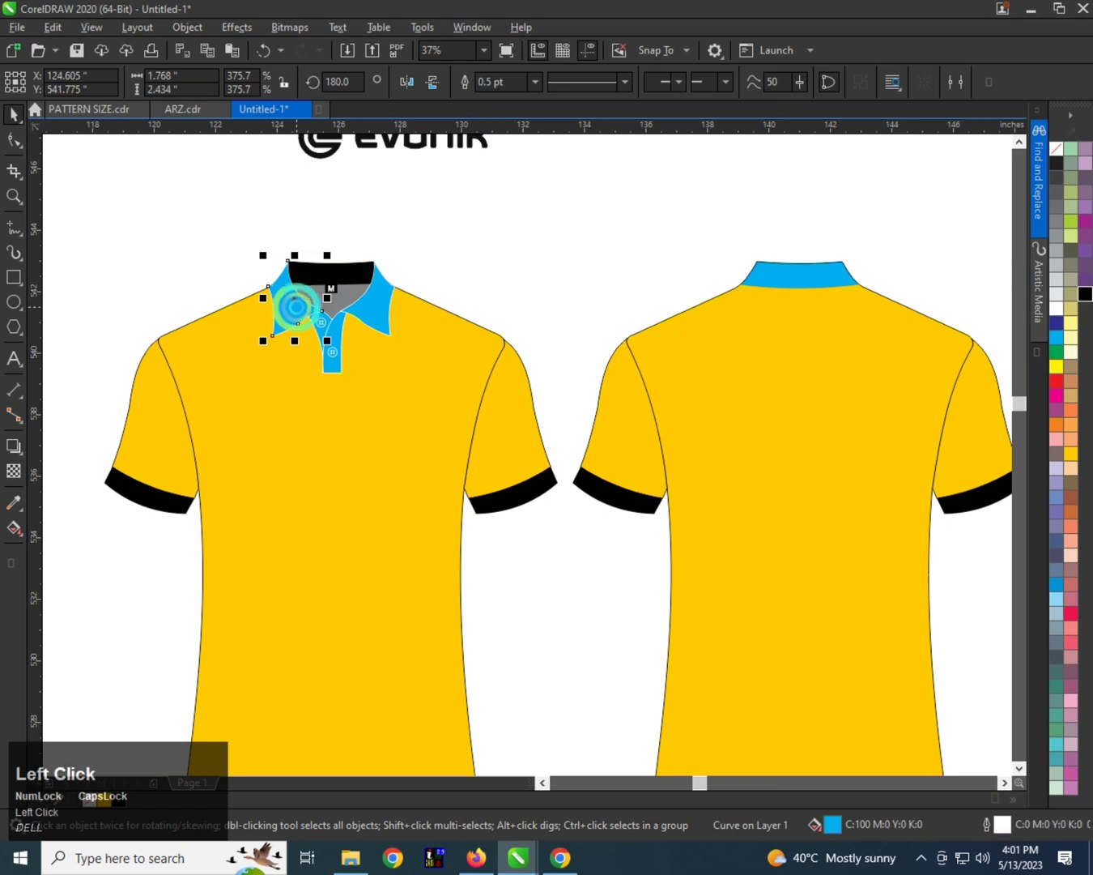
{"action": "key", "text": "ctrl+r"}
{"action": "scroll", "coordinate": [295, 299], "scroll_direction": "up", "scroll_amount": 1}
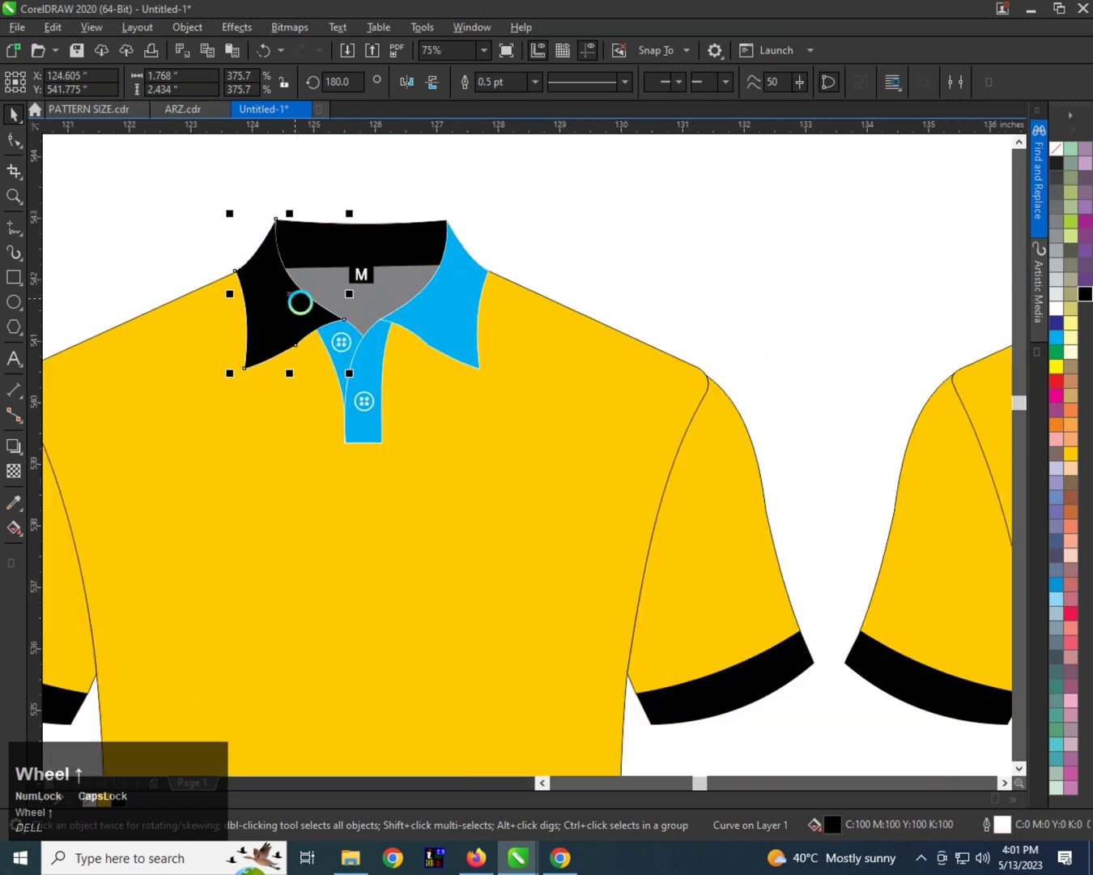
{"action": "left_click", "coordinate": [13, 499]}
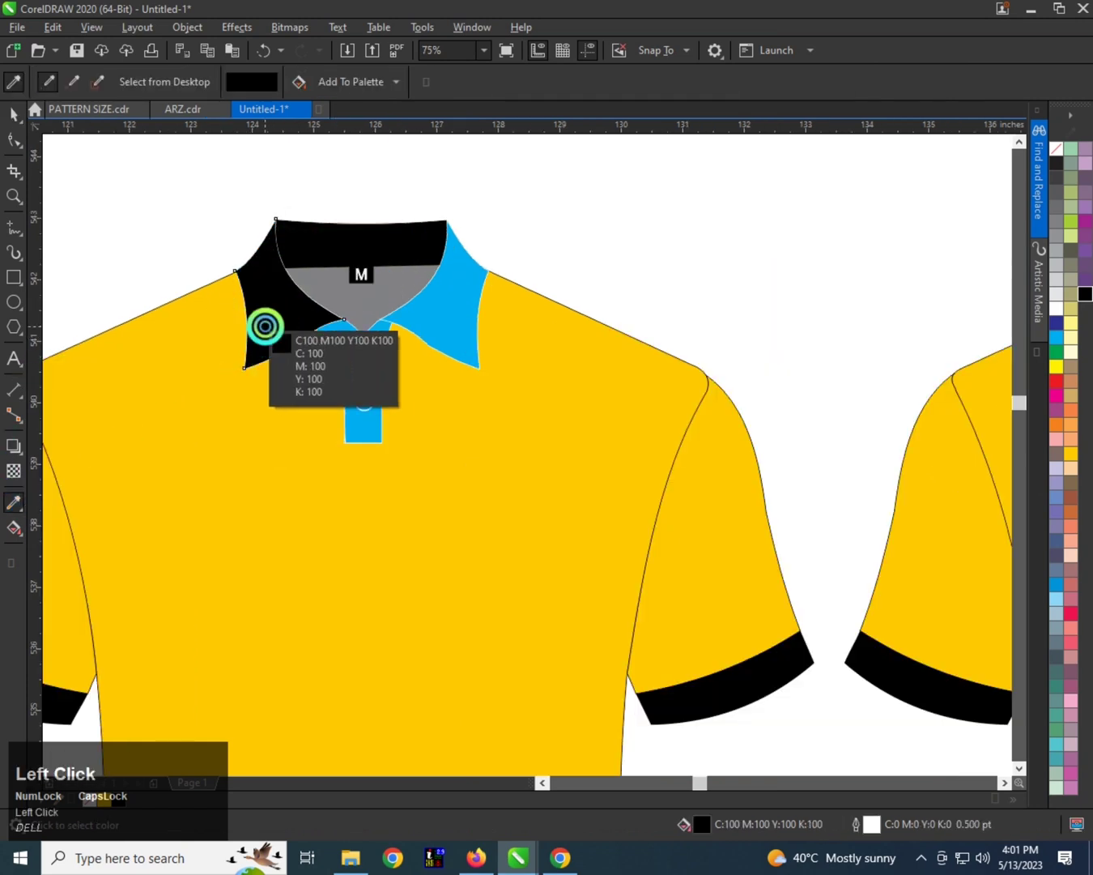
{"action": "left_click", "coordinate": [265, 306]}
{"action": "left_click", "coordinate": [451, 300]}
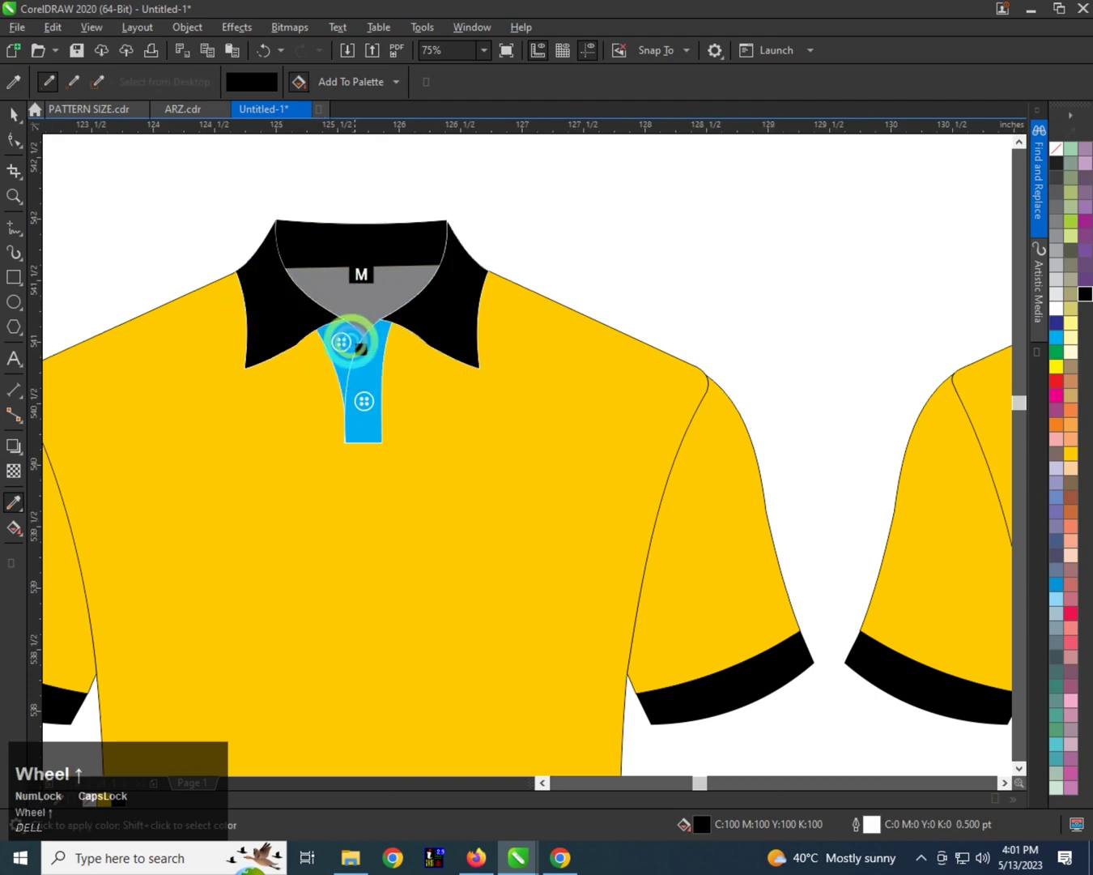
- Apply the sampled black to both pieces of the front shirt's button placket
{"action": "scroll", "coordinate": [346, 342], "scroll_direction": "up", "scroll_amount": 1}
{"action": "left_click", "coordinate": [349, 347]}
{"action": "left_click", "coordinate": [370, 360]}
{"action": "scroll", "coordinate": [365, 364], "scroll_direction": "down", "scroll_amount": 1}
{"action": "key", "text": "space"}
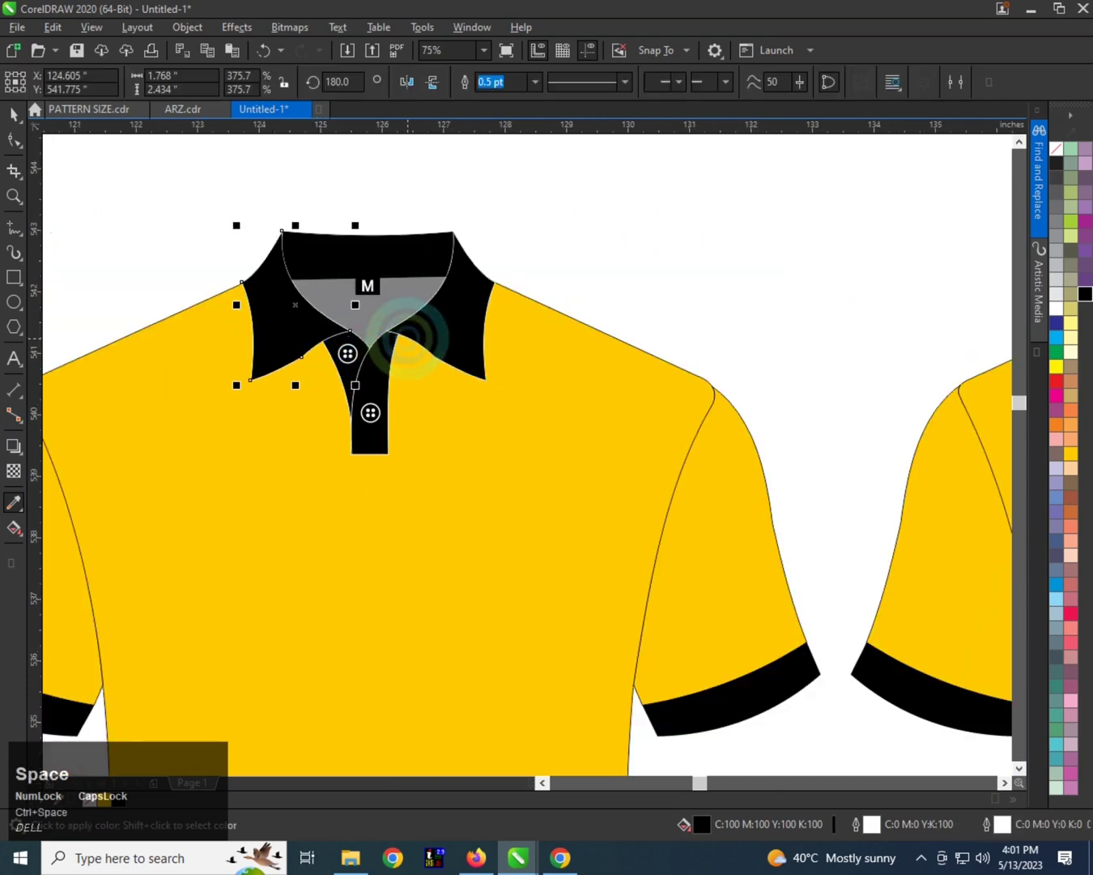
- Fill the back shirt's collar with black inside its PowerClip and finish editing the clip contents
{"action": "scroll", "coordinate": [377, 334], "scroll_direction": "down", "scroll_amount": 1}
{"action": "left_click", "coordinate": [463, 274]}
{"action": "scroll", "coordinate": [379, 269], "scroll_direction": "down", "scroll_amount": 1}
{"action": "scroll", "coordinate": [396, 291], "scroll_direction": "up", "scroll_amount": 1}
{"action": "scroll", "coordinate": [404, 300], "scroll_direction": "down", "scroll_amount": 1}
{"action": "scroll", "coordinate": [617, 334], "scroll_direction": "up", "scroll_amount": 1}
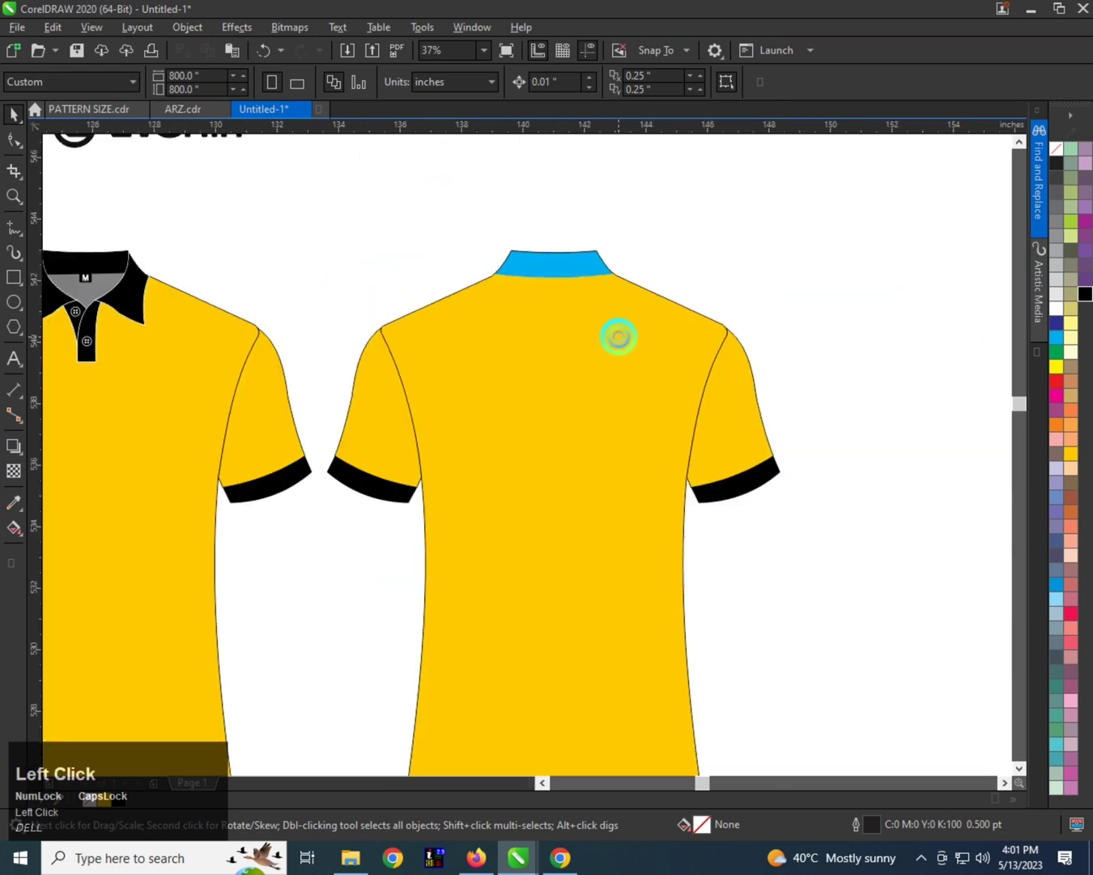
{"action": "left_click", "coordinate": [602, 303]}
{"action": "key", "text": "q"}
{"action": "left_click", "coordinate": [576, 252]}
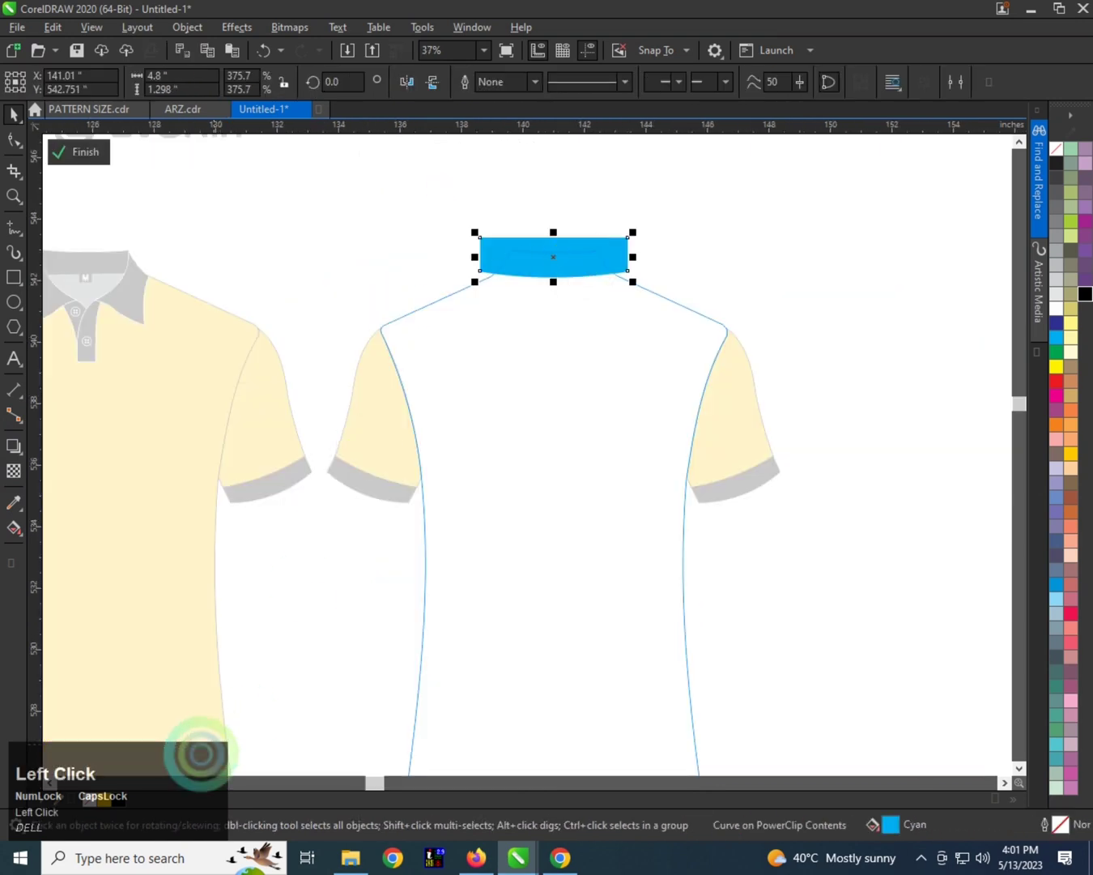
{"action": "left_click", "coordinate": [1086, 293]}
{"action": "left_click", "coordinate": [806, 216]}
{"action": "left_click", "coordinate": [805, 215]}
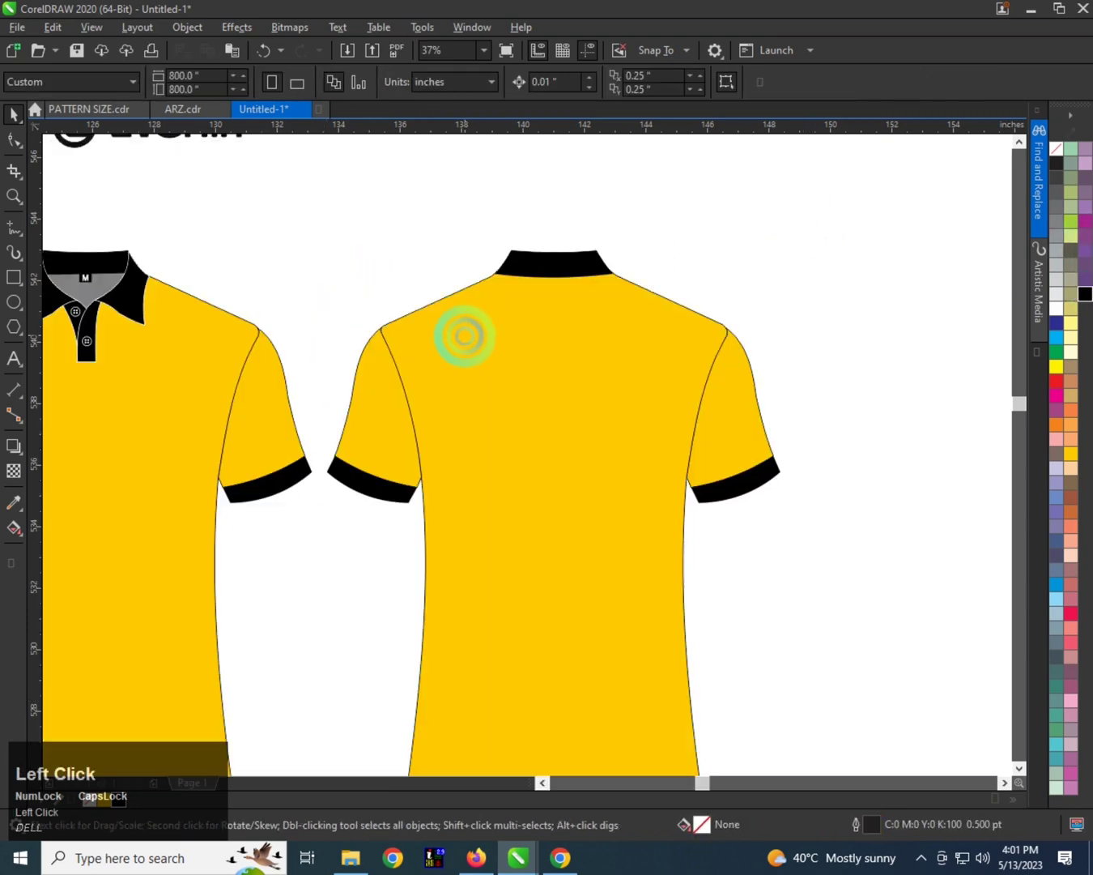
- Draw a narrow vertical rectangle about 0.78 by 12 inches over the front shirt's lower body, extending past the hem
{"action": "scroll", "coordinate": [464, 323], "scroll_direction": "down", "scroll_amount": 1}
{"action": "scroll", "coordinate": [289, 368], "scroll_direction": "up", "scroll_amount": 1}
{"action": "scroll", "coordinate": [361, 529], "scroll_direction": "down", "scroll_amount": 1}
{"action": "scroll", "coordinate": [324, 521], "scroll_direction": "up", "scroll_amount": 1}
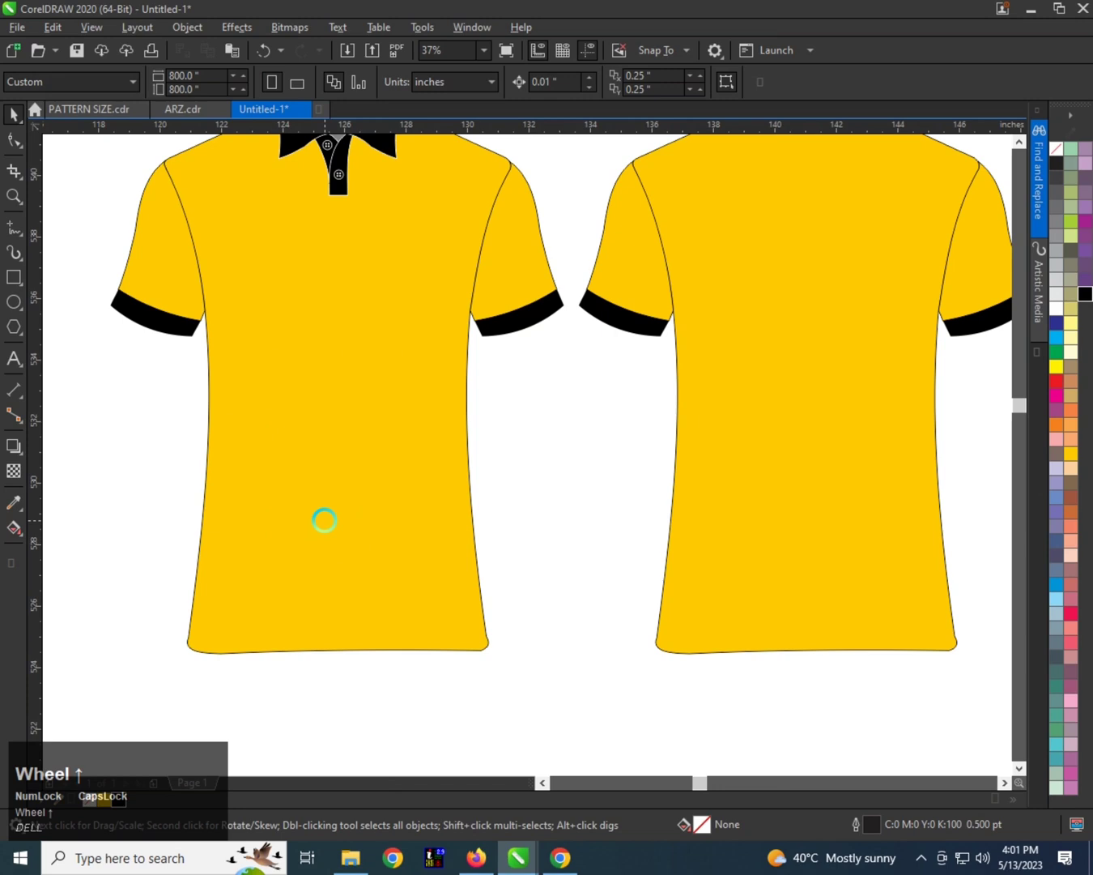
{"action": "scroll", "coordinate": [322, 521], "scroll_direction": "down", "scroll_amount": 1}
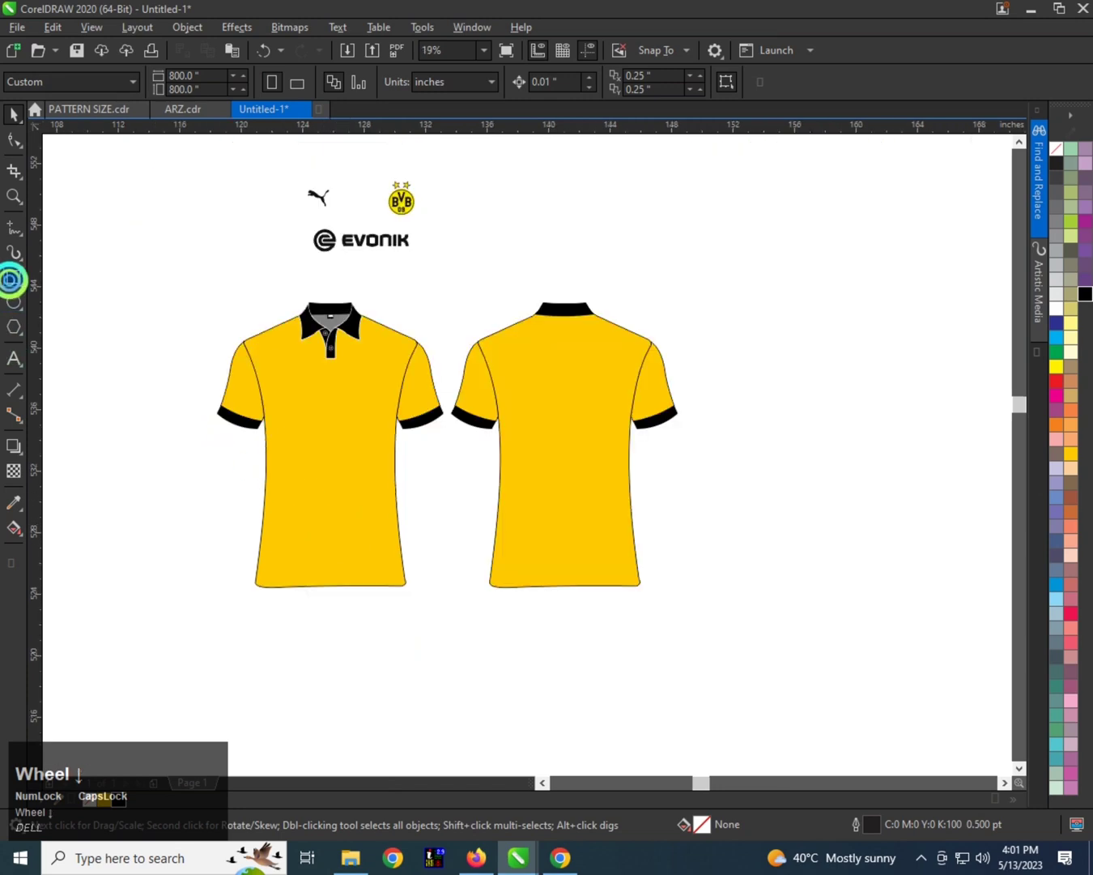
{"action": "left_click", "coordinate": [11, 278]}
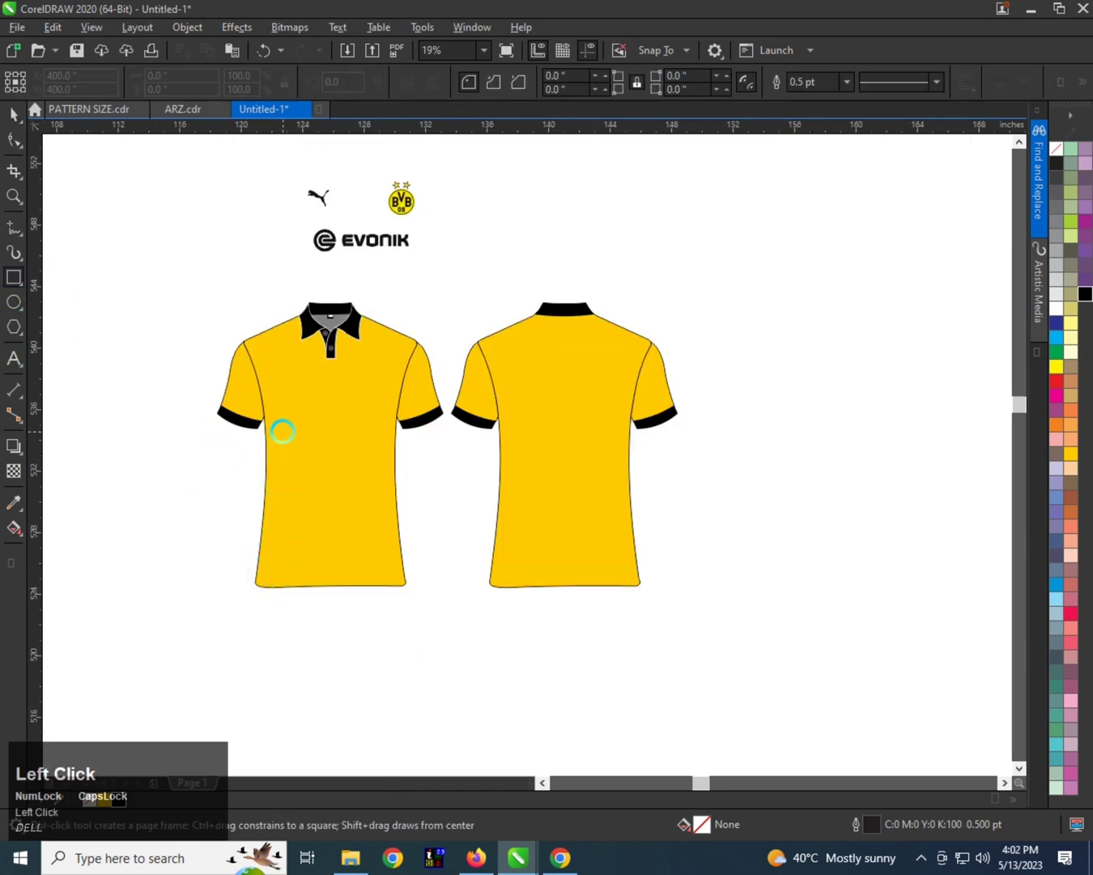
{"action": "left_click_drag", "start_coordinate": [282, 423], "coordinate": [293, 617]}
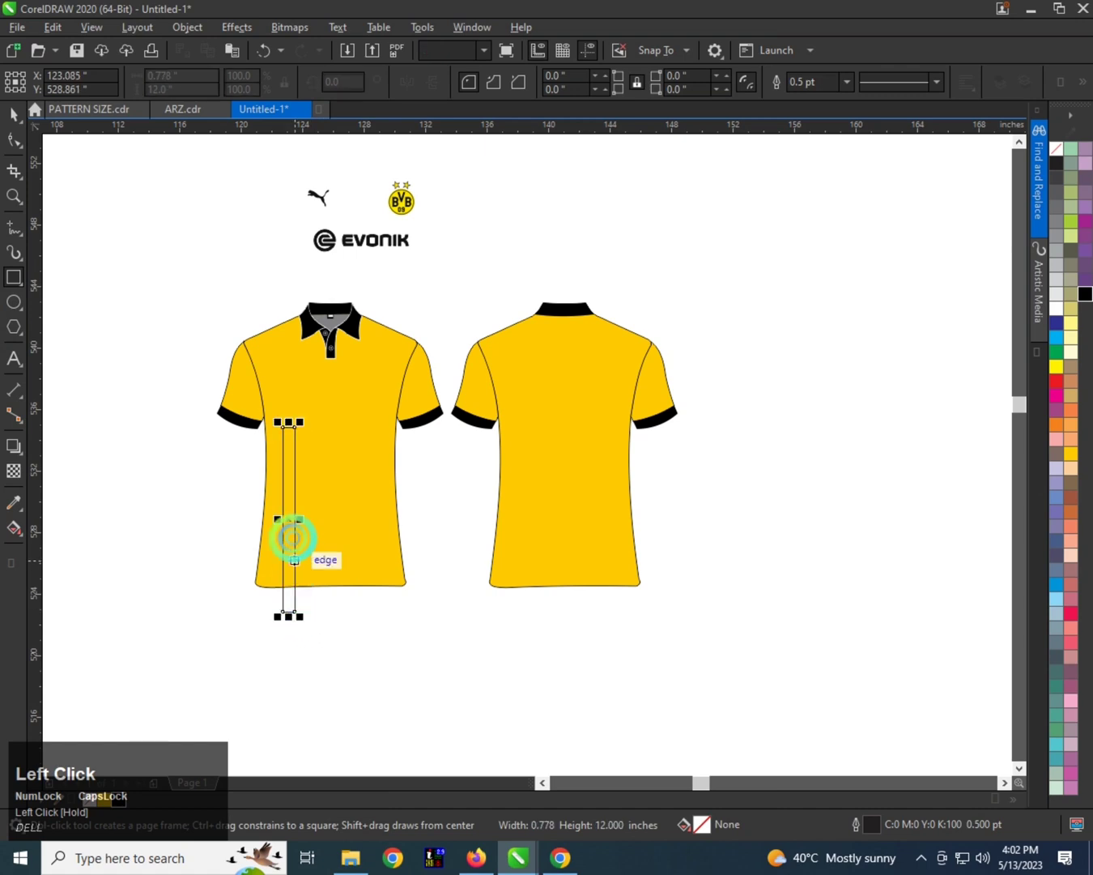
- Fill the narrow rectangle with black and remove its outline
{"action": "scroll", "coordinate": [289, 521], "scroll_direction": "up", "scroll_amount": 1}
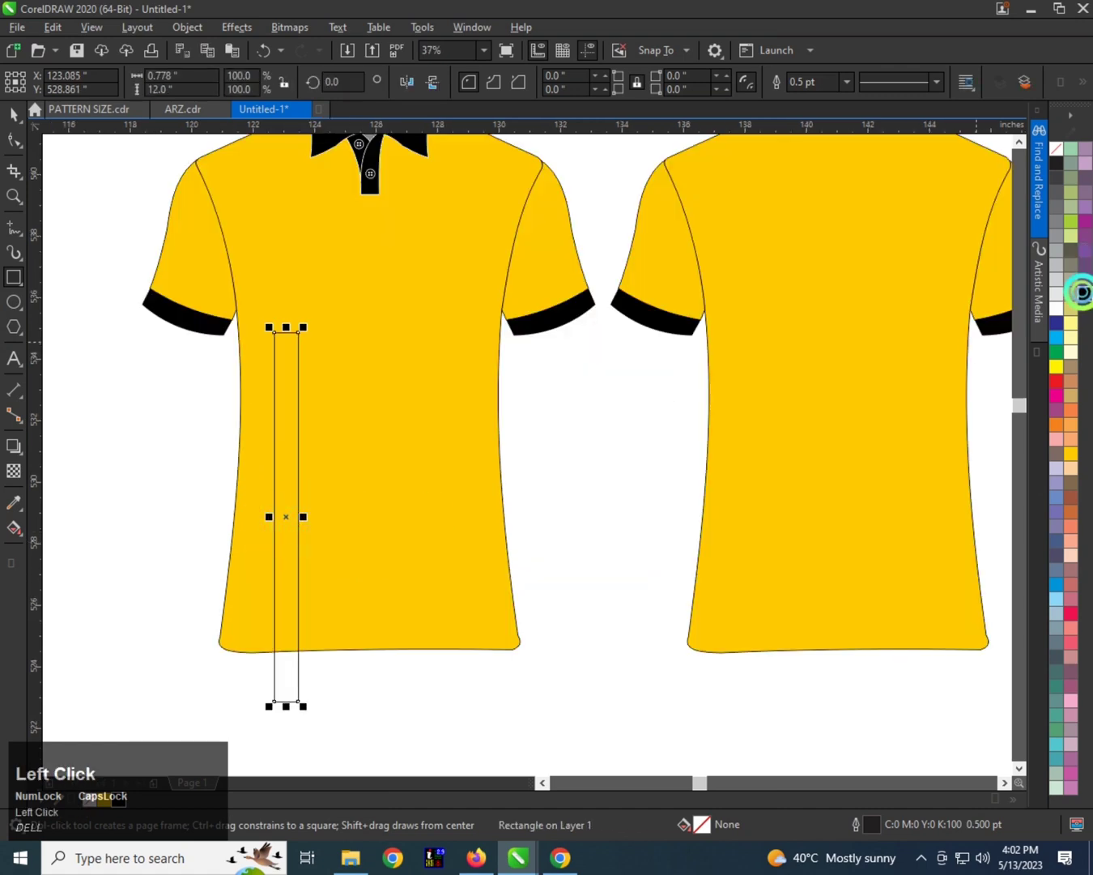
{"action": "left_click", "coordinate": [1085, 293]}
{"action": "right_click", "coordinate": [1056, 149]}
{"action": "key", "text": "space"}
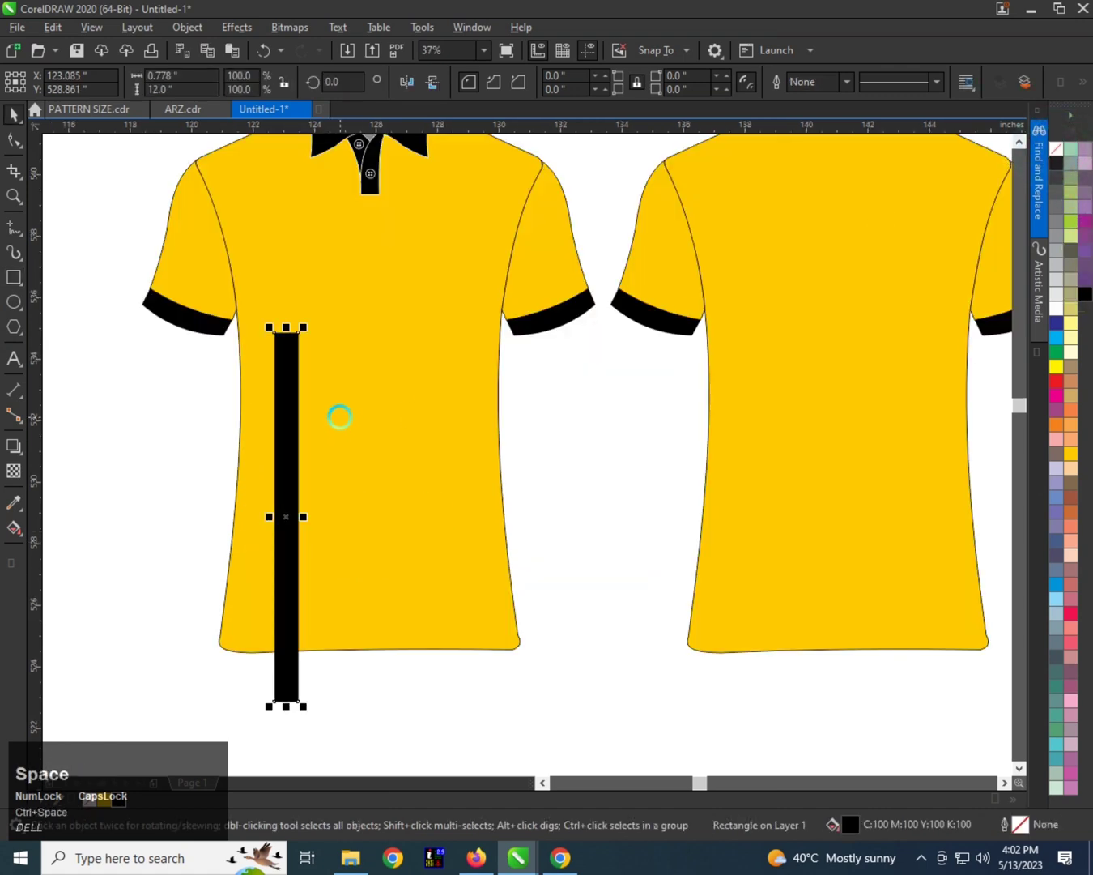
- Shift the black stripe toward the body's side and duplicate it horizontally into a row of five evenly spaced stripes
{"action": "left_click_drag", "start_coordinate": [296, 398], "coordinate": [314, 374]}
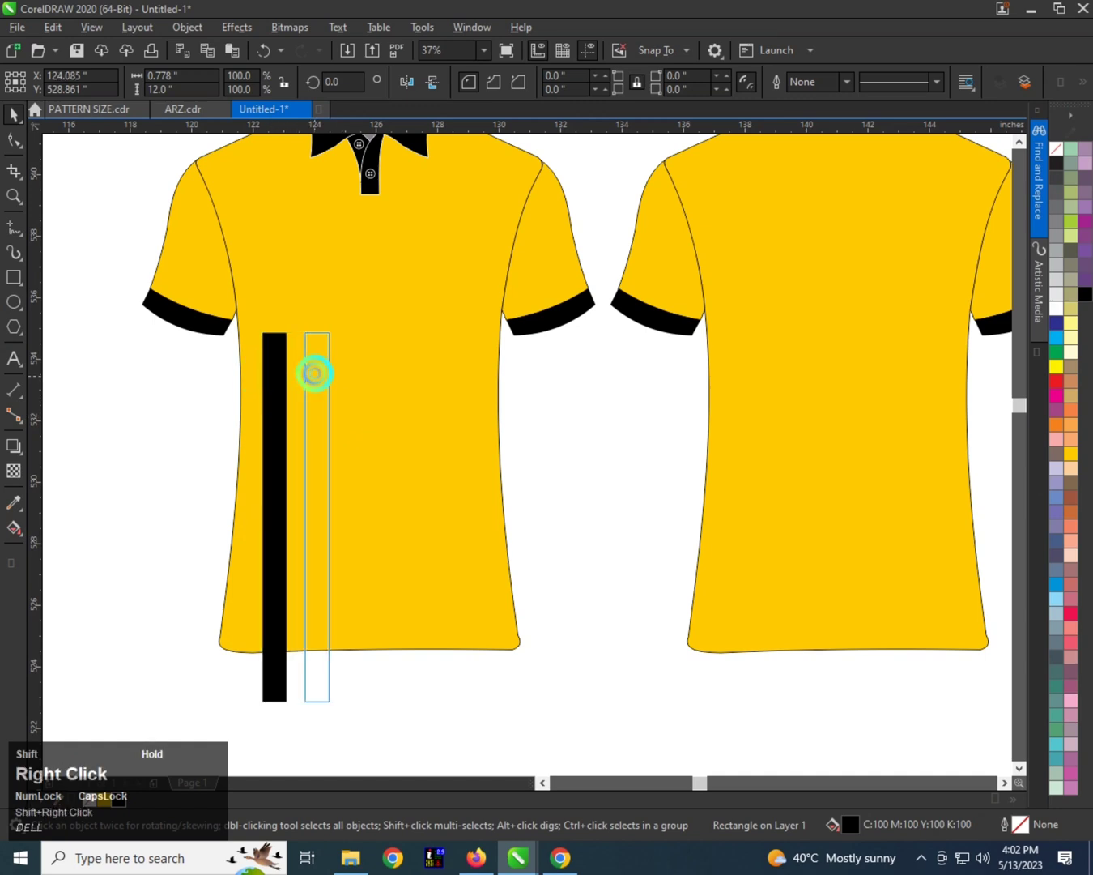
{"action": "right_click", "coordinate": [315, 373]}
{"action": "scroll", "coordinate": [314, 373], "scroll_direction": "down", "scroll_amount": 1}
{"action": "key", "text": "ctrl+r"}
{"action": "key", "text": "ctrl+r"}
{"action": "key", "text": "ctrl+r"}
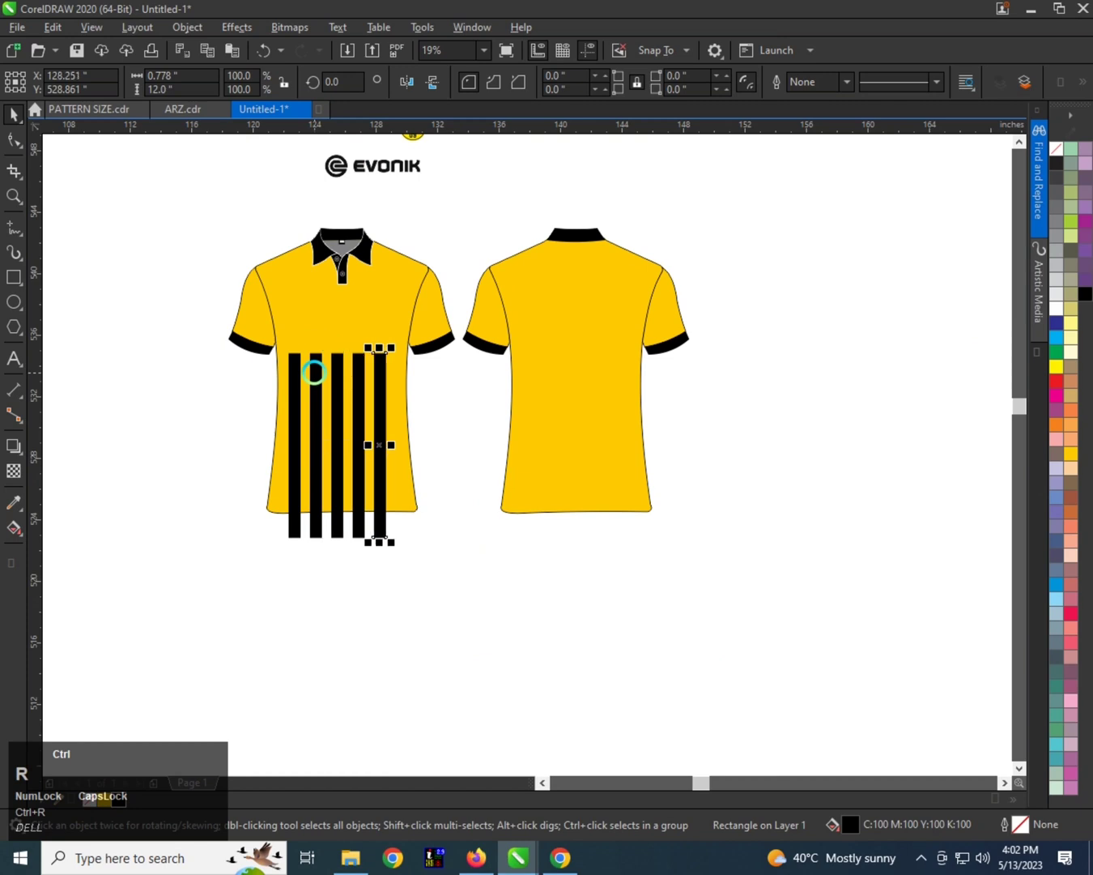
- Group the five black stripes and center the group horizontally on the front shirt's body
{"action": "left_click_drag", "start_coordinate": [436, 581], "coordinate": [243, 342]}
{"action": "key", "text": "ctrl+g"}
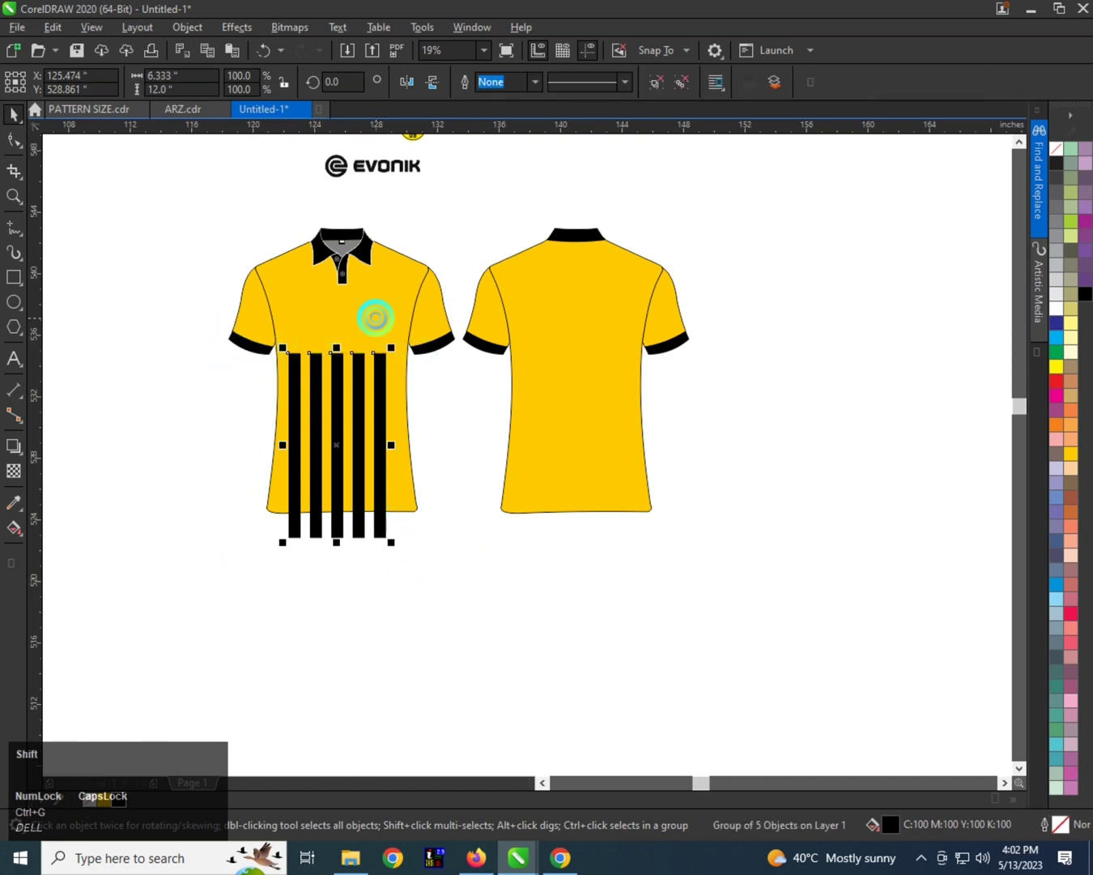
{"action": "left_click", "coordinate": [373, 319], "text": "shift"}
{"action": "key", "text": "c"}
{"action": "scroll", "coordinate": [402, 501], "scroll_direction": "down", "scroll_amount": 1}
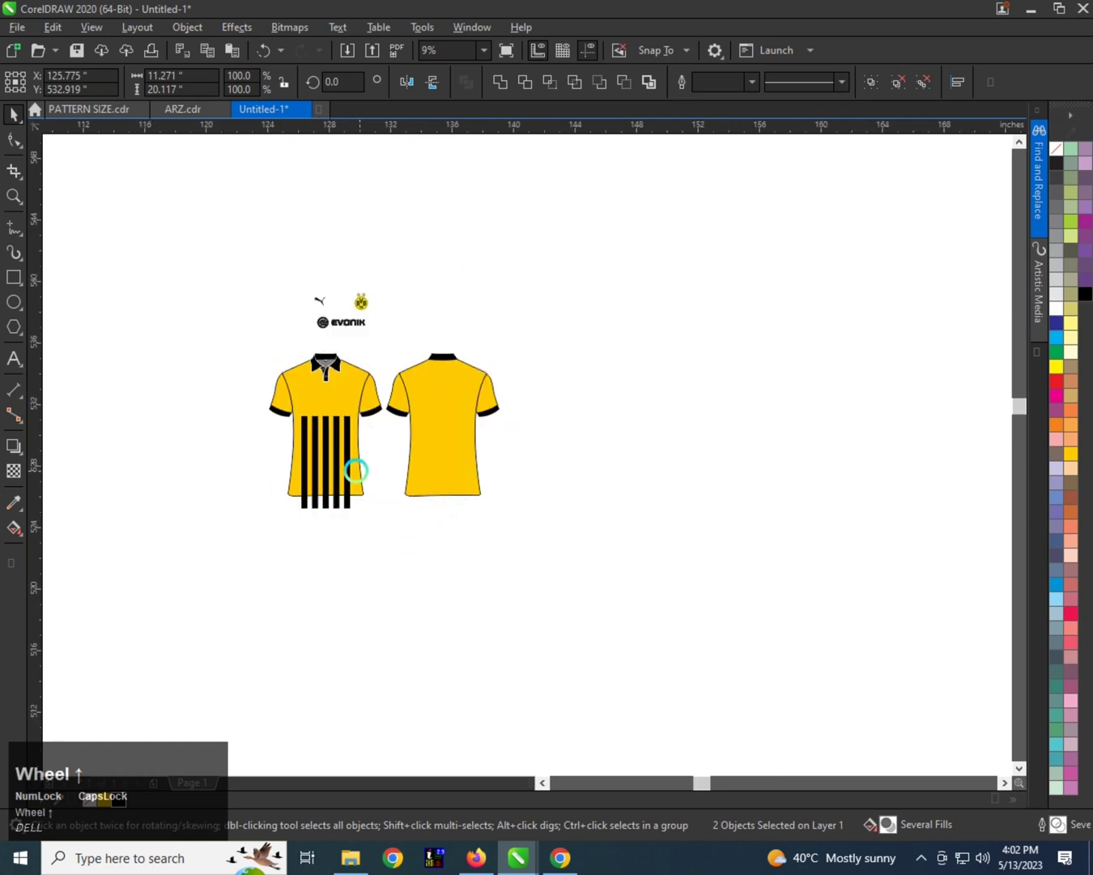
{"action": "scroll", "coordinate": [359, 469], "scroll_direction": "up", "scroll_amount": 1}
{"action": "left_click", "coordinate": [422, 420]}
- Widen the stripe group to about 7.62 inches and keep it centered horizontally on the front body
{"action": "scroll", "coordinate": [348, 437], "scroll_direction": "up", "scroll_amount": 1}
{"action": "left_click", "coordinate": [368, 479]}
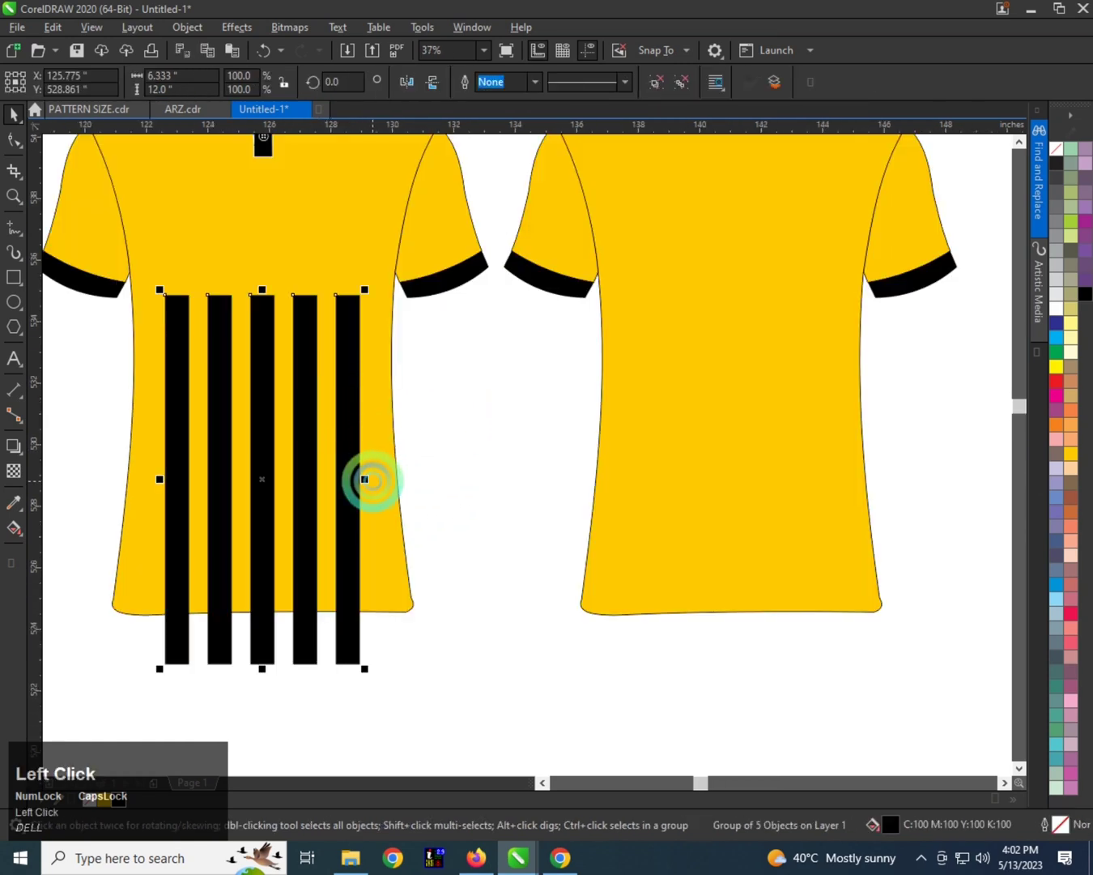
{"action": "left_click_drag", "start_coordinate": [367, 479], "coordinate": [385, 478]}
{"action": "scroll", "coordinate": [365, 488], "scroll_direction": "down", "scroll_amount": 1}
{"action": "left_click", "coordinate": [310, 361], "text": "shift"}
{"action": "key", "text": "c"}
{"action": "left_click", "coordinate": [422, 497]}
{"action": "left_click", "coordinate": [359, 414]}
- Apply a vertical fountain transparency to the stripe group so the stripes fade out at their upper ends
{"action": "scroll", "coordinate": [328, 415], "scroll_direction": "up", "scroll_amount": 1}
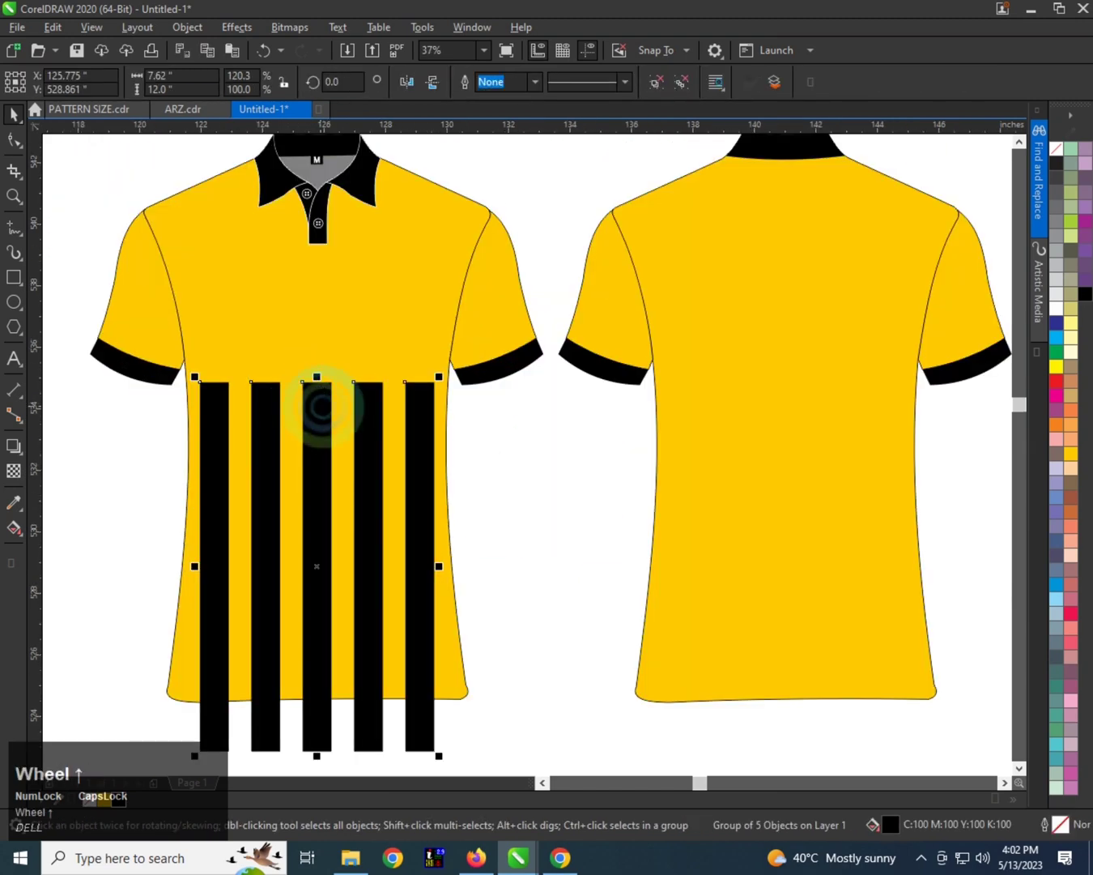
{"action": "left_click", "coordinate": [14, 469]}
{"action": "left_click_drag", "start_coordinate": [318, 457], "coordinate": [317, 387]}
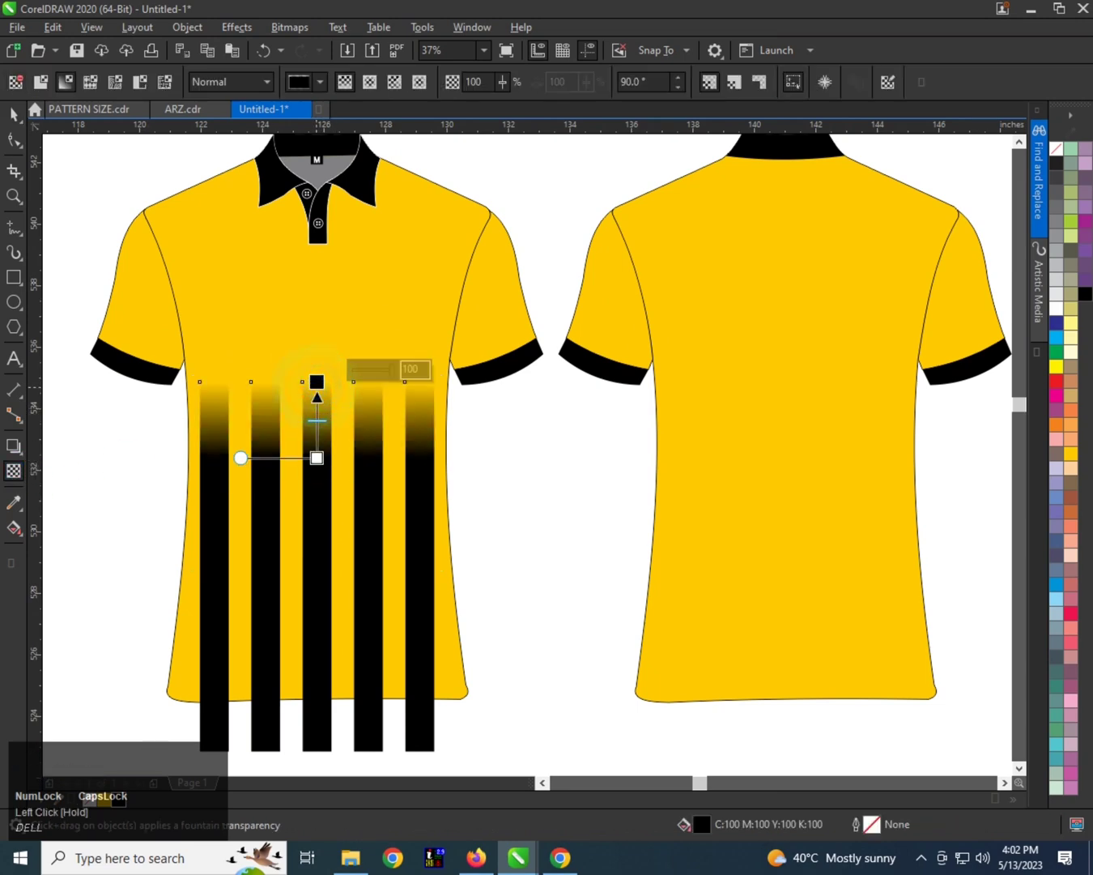
{"action": "mouse_move", "coordinate": [321, 461]}
{"action": "left_mouse_down"}
{"action": "mouse_move", "coordinate": [317, 482]}
{"action": "mouse_move", "coordinate": [313, 473]}
{"action": "left_mouse_up"}
{"action": "scroll", "coordinate": [313, 474], "scroll_direction": "down", "scroll_amount": 2}
{"action": "key", "text": "space"}
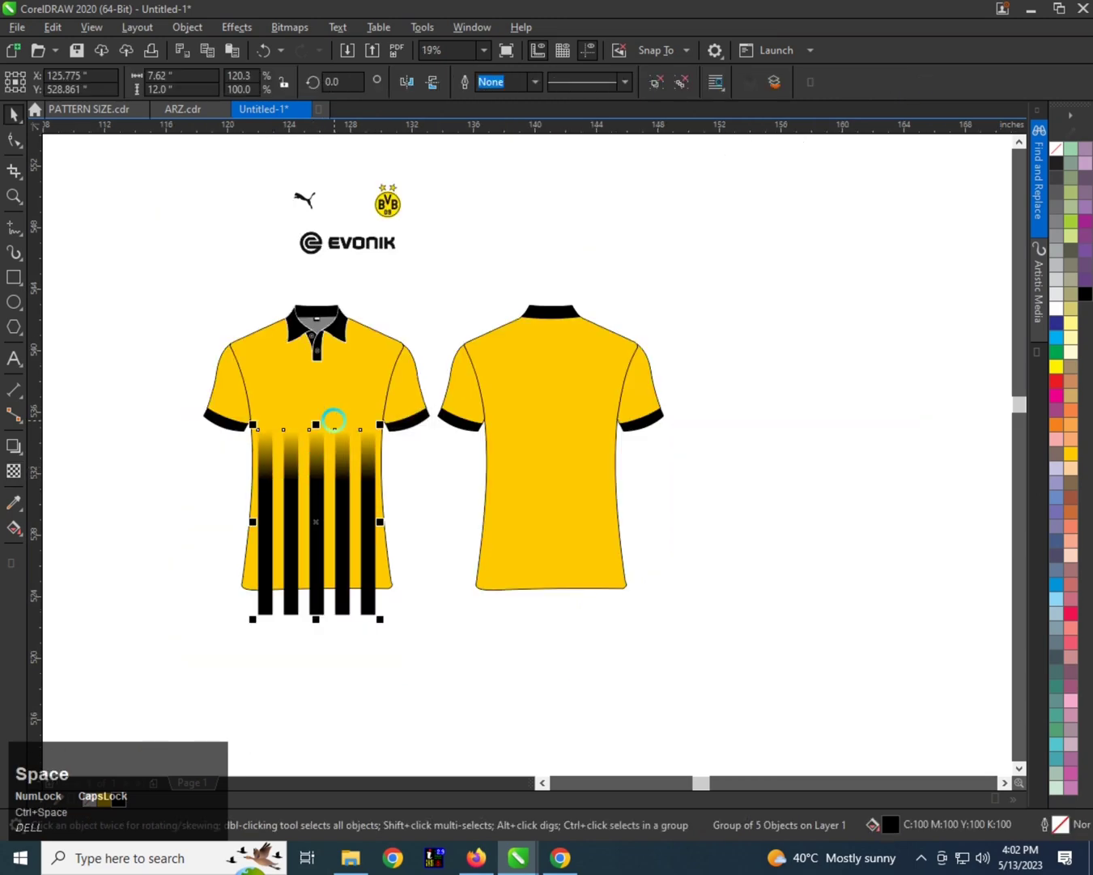
- Move both ends of the stripe group's fountain transparency slightly lower to refine the fade
{"action": "scroll", "coordinate": [306, 488], "scroll_direction": "up", "scroll_amount": 1}
{"action": "key", "text": "space"}
{"action": "scroll", "coordinate": [327, 442], "scroll_direction": "up", "scroll_amount": 1}
{"action": "left_click_drag", "start_coordinate": [320, 382], "coordinate": [321, 394]}
{"action": "left_click_drag", "start_coordinate": [320, 582], "coordinate": [321, 594]}
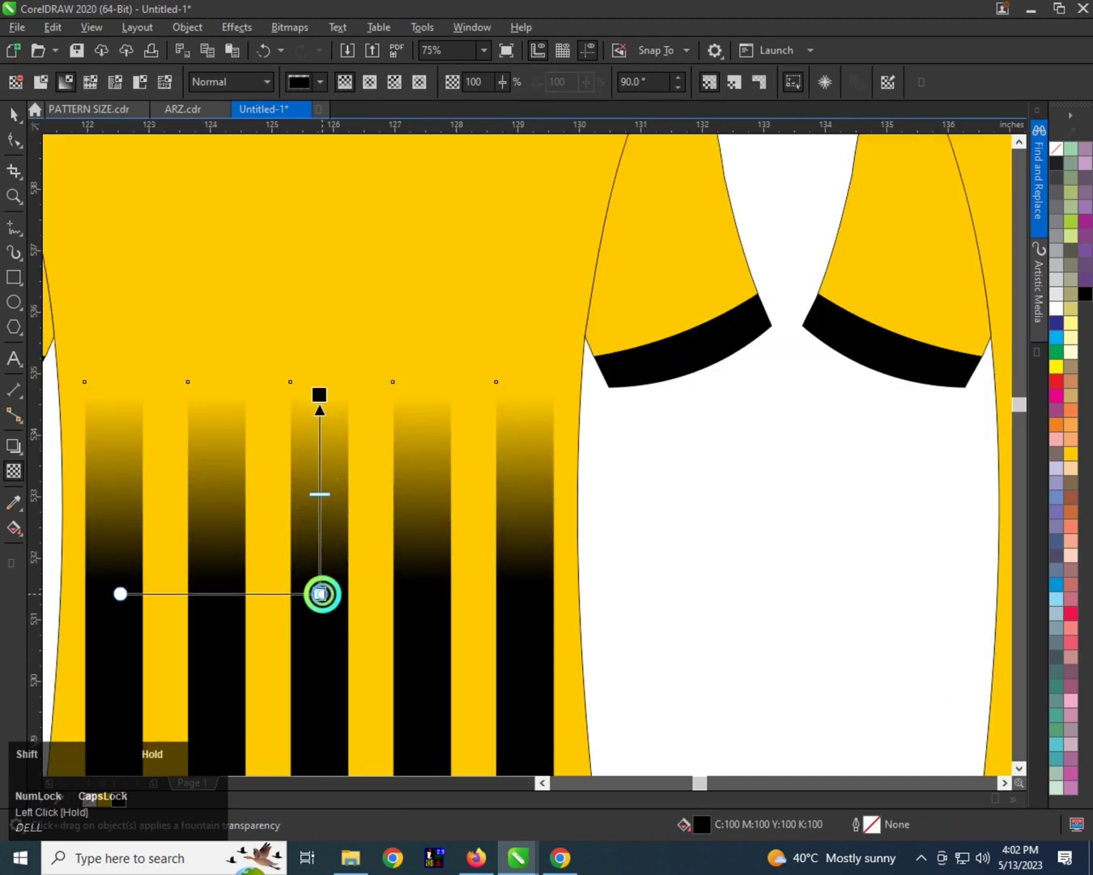
{"action": "scroll", "coordinate": [313, 542], "scroll_direction": "down", "scroll_amount": 1}
{"action": "key", "text": "ctrl+space"}
{"action": "scroll", "coordinate": [303, 504], "scroll_direction": "down", "scroll_amount": 1}
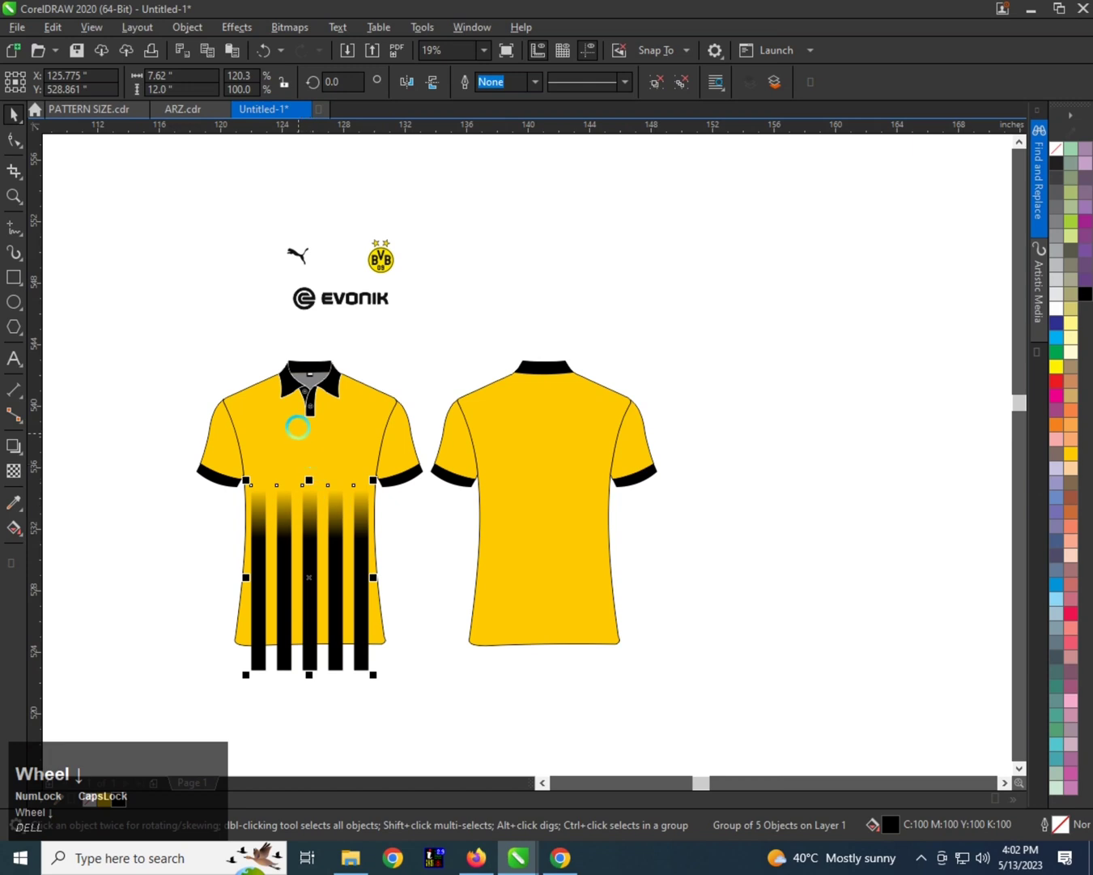
- Place the Puma, BVB and Evonik logos on the front shirt's chest as a group, centered horizontally on the body
{"action": "left_click_drag", "start_coordinate": [236, 199], "coordinate": [344, 469]}
{"action": "scroll", "coordinate": [298, 434], "scroll_direction": "up", "scroll_amount": 1}
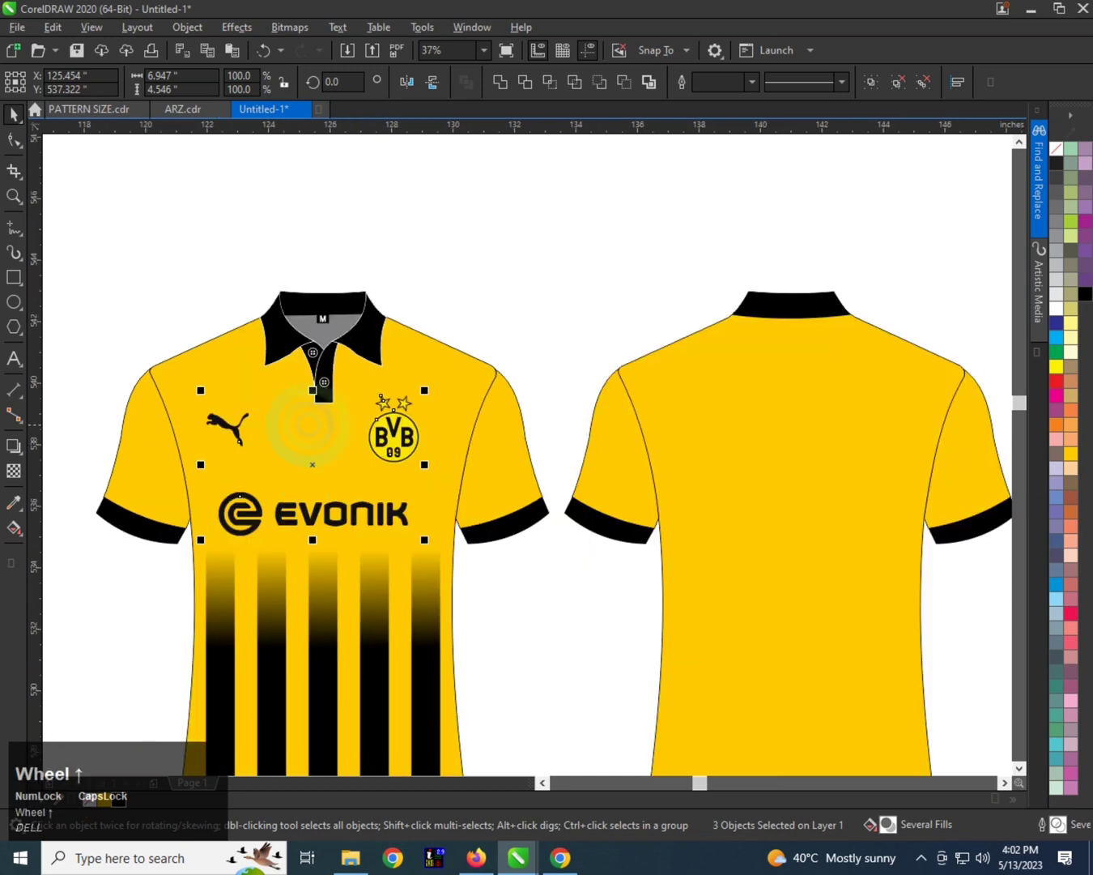
{"action": "key", "text": "ctrl+g"}
{"action": "left_click", "coordinate": [416, 350], "text": "shift"}
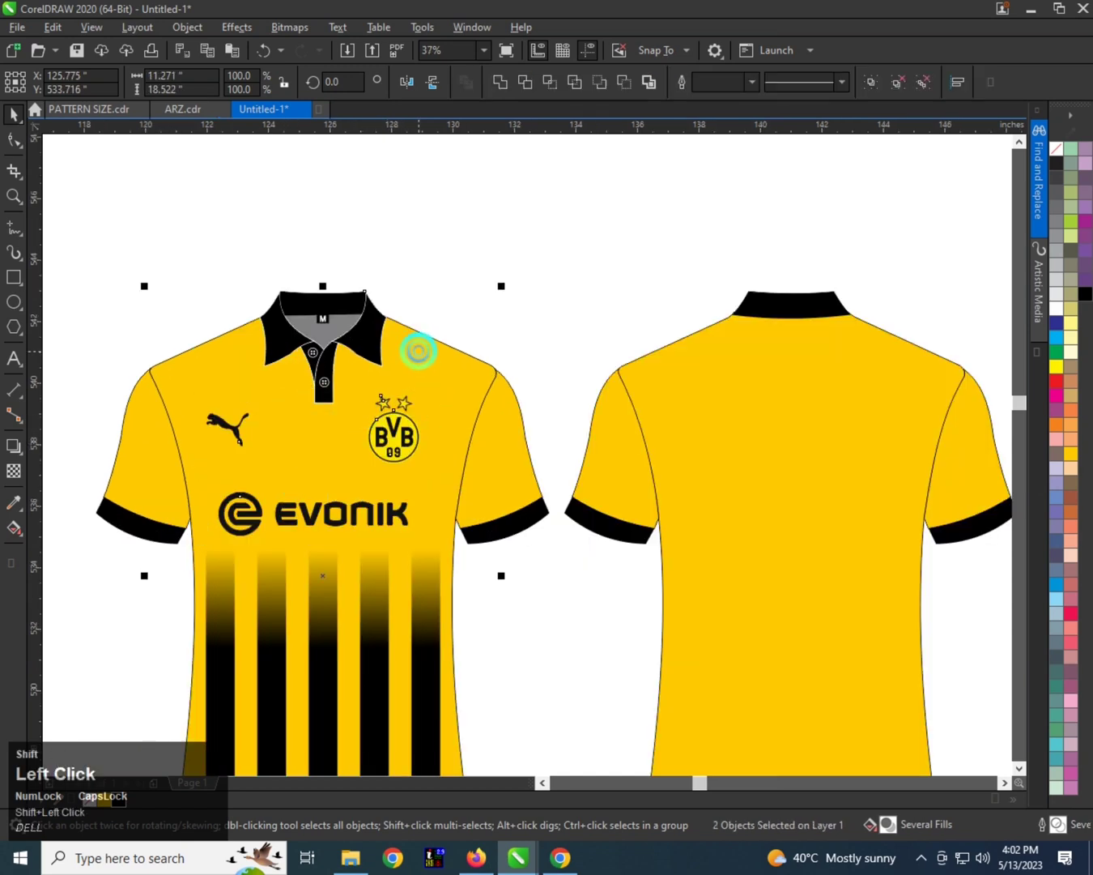
{"action": "key", "text": "c"}
{"action": "left_click", "coordinate": [579, 292]}
{"action": "left_click", "coordinate": [285, 444]}
- Create a vertically mirrored copy of the faded stripe group above the original, with its fade pointing down
{"action": "scroll", "coordinate": [283, 444], "scroll_direction": "down", "scroll_amount": 1}
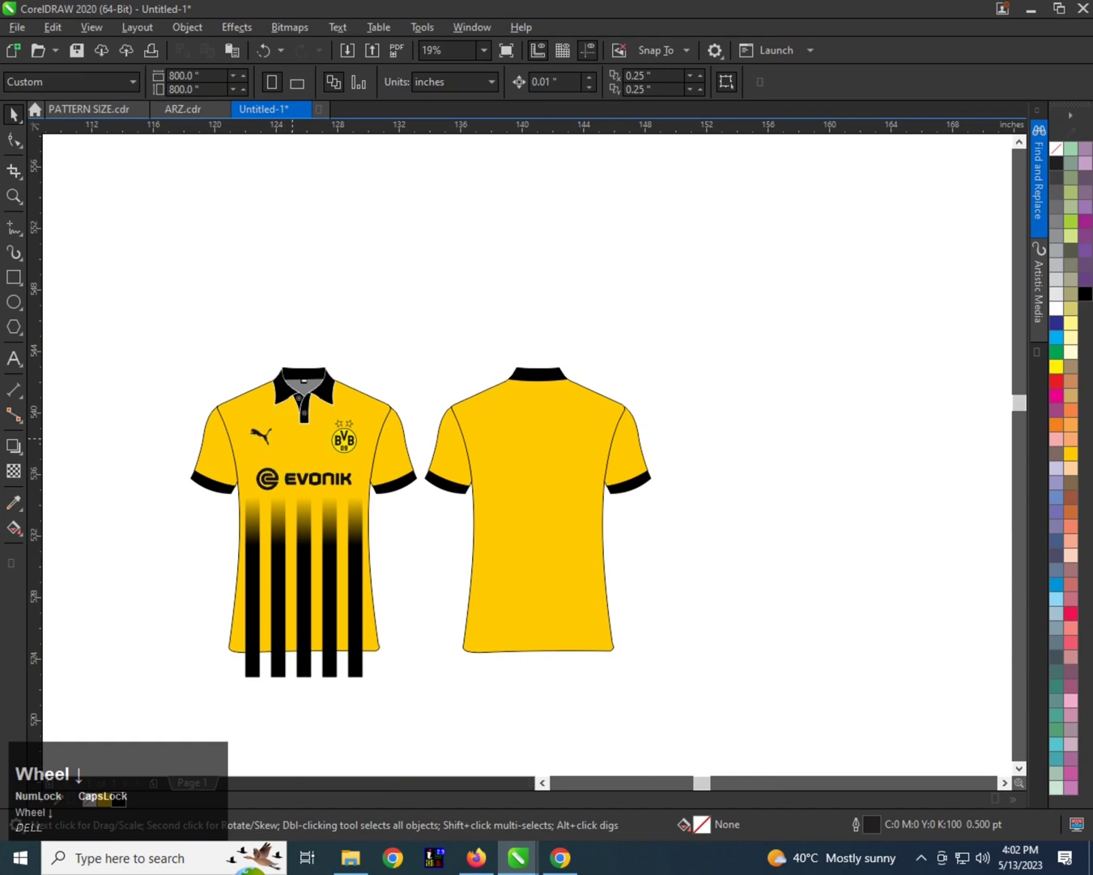
{"action": "scroll", "coordinate": [296, 435], "scroll_direction": "up", "scroll_amount": 1}
{"action": "left_click", "coordinate": [377, 439]}
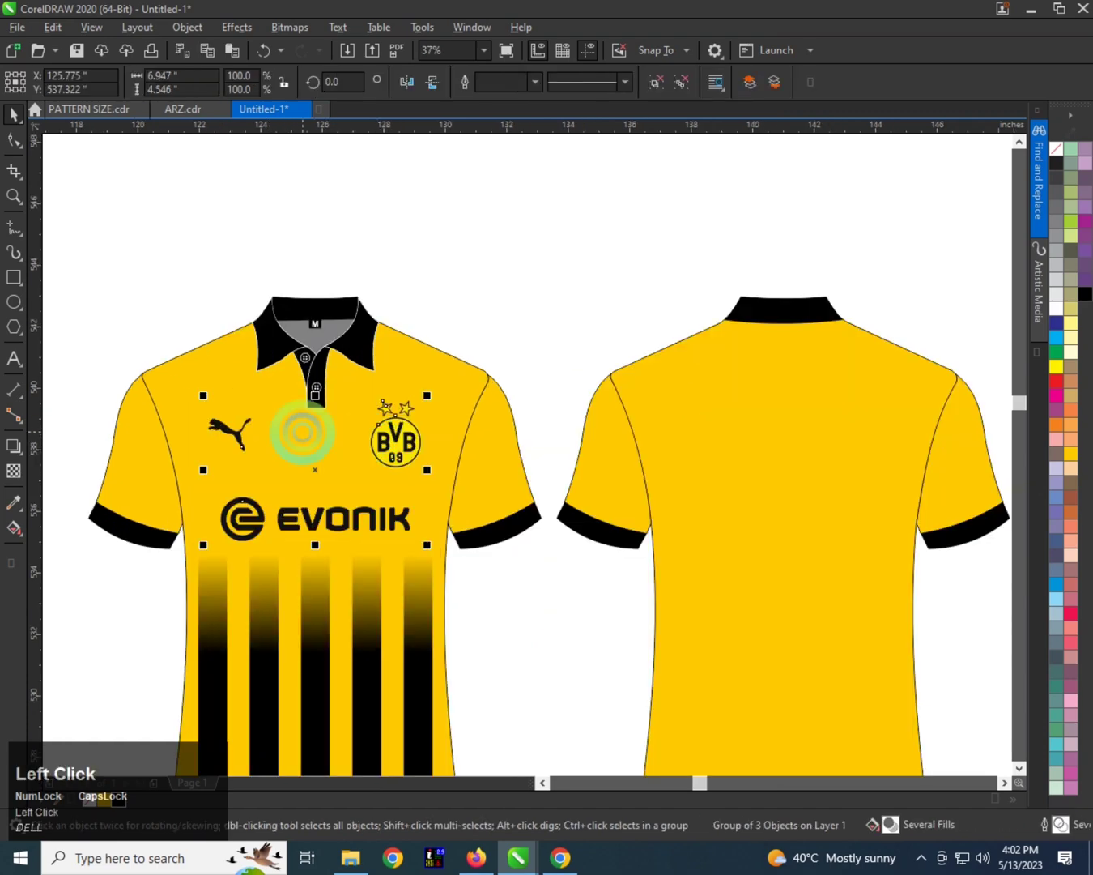
{"action": "scroll", "coordinate": [308, 486], "scroll_direction": "down", "scroll_amount": 1}
{"action": "left_click", "coordinate": [304, 489]}
{"action": "scroll", "coordinate": [308, 483], "scroll_direction": "up", "scroll_amount": 1}
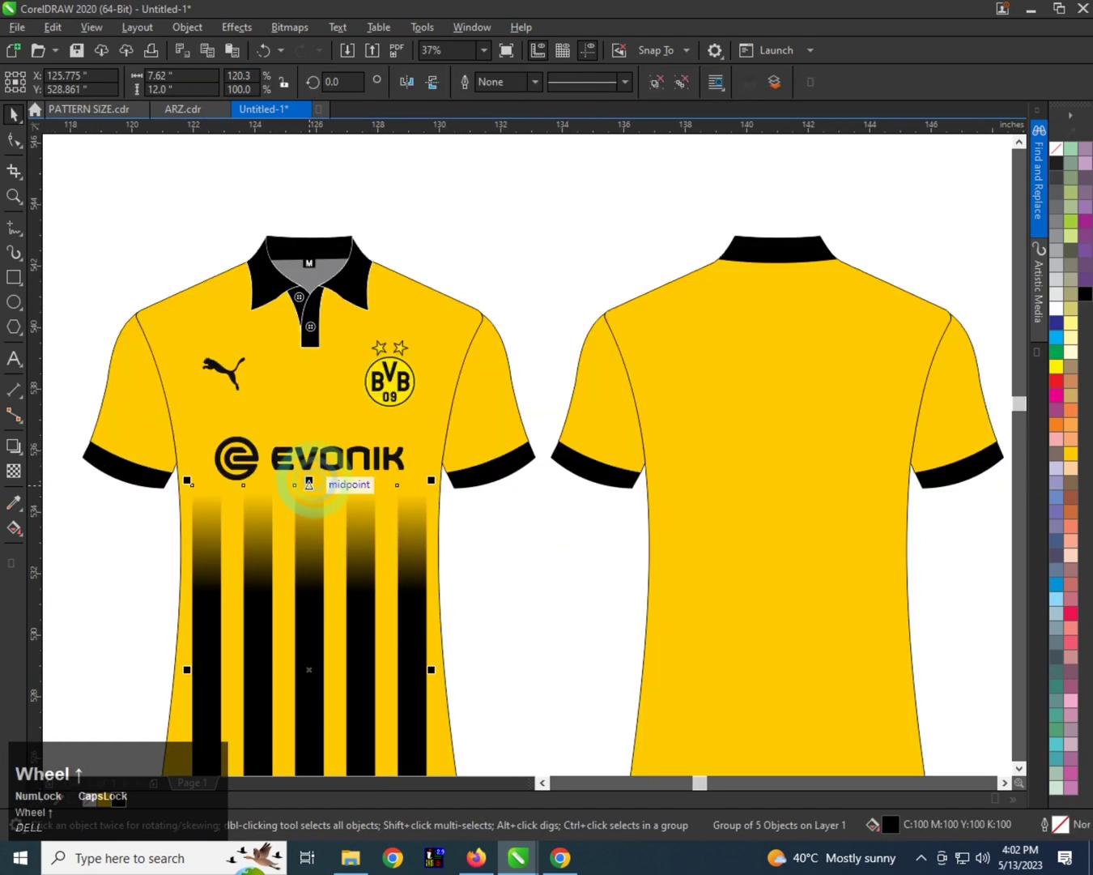
{"action": "left_click", "coordinate": [308, 482]}
{"action": "scroll", "coordinate": [307, 478], "scroll_direction": "down", "scroll_amount": 1}
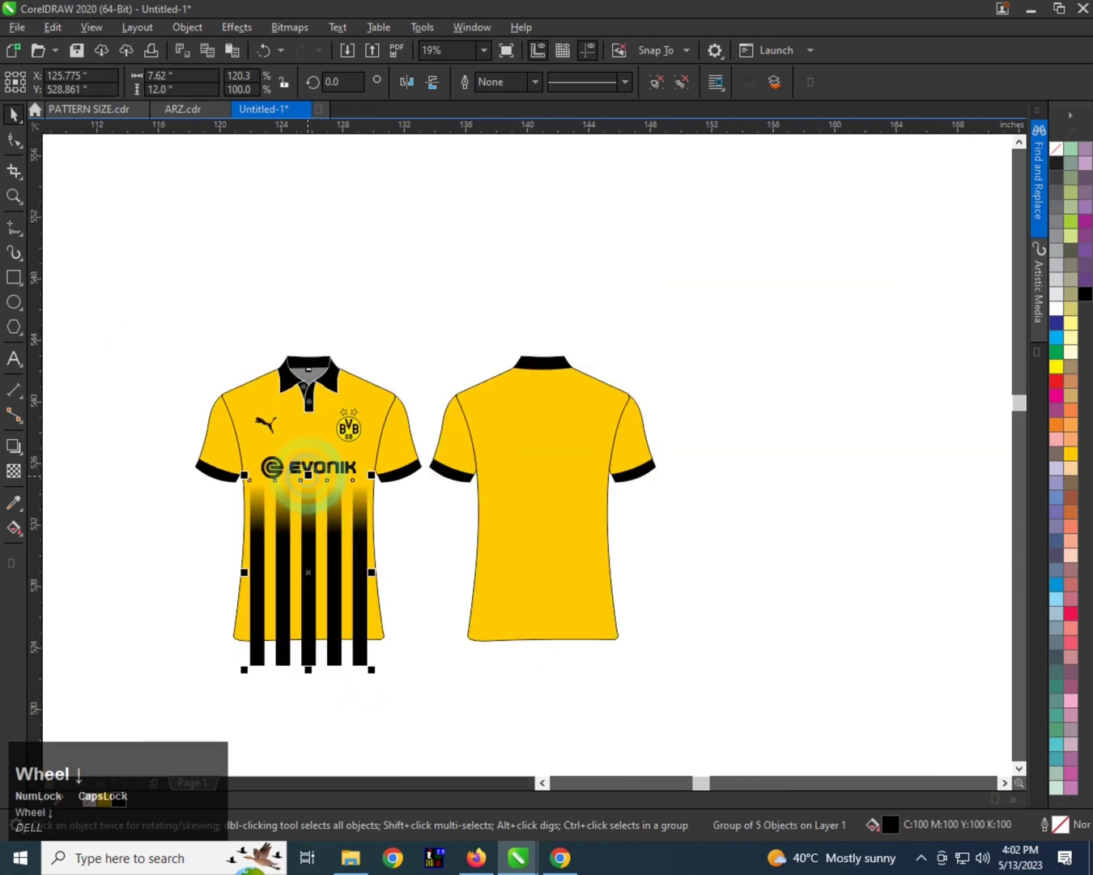
{"action": "left_click_drag", "start_coordinate": [306, 668], "coordinate": [332, 261]}
{"action": "right_click", "coordinate": [307, 429], "text": "ctrl"}
- Lower the mirrored stripe group so its faded ends overlap the front shirt's upper chest around the logos
{"action": "scroll", "coordinate": [312, 400], "scroll_direction": "up", "scroll_amount": 1}
{"action": "scroll", "coordinate": [298, 365], "scroll_direction": "down", "scroll_amount": 1}
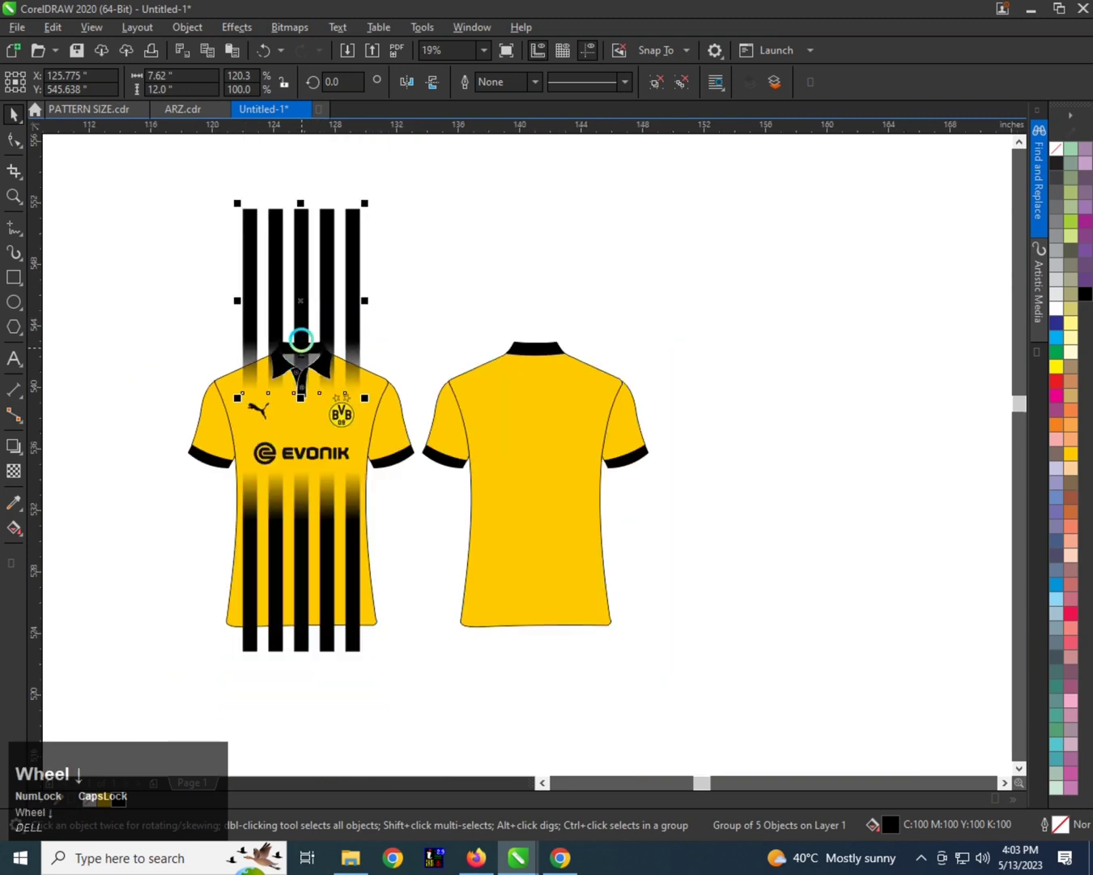
{"action": "scroll", "coordinate": [299, 320], "scroll_direction": "up", "scroll_amount": 1}
{"action": "left_click_drag", "start_coordinate": [309, 303], "coordinate": [319, 352]}
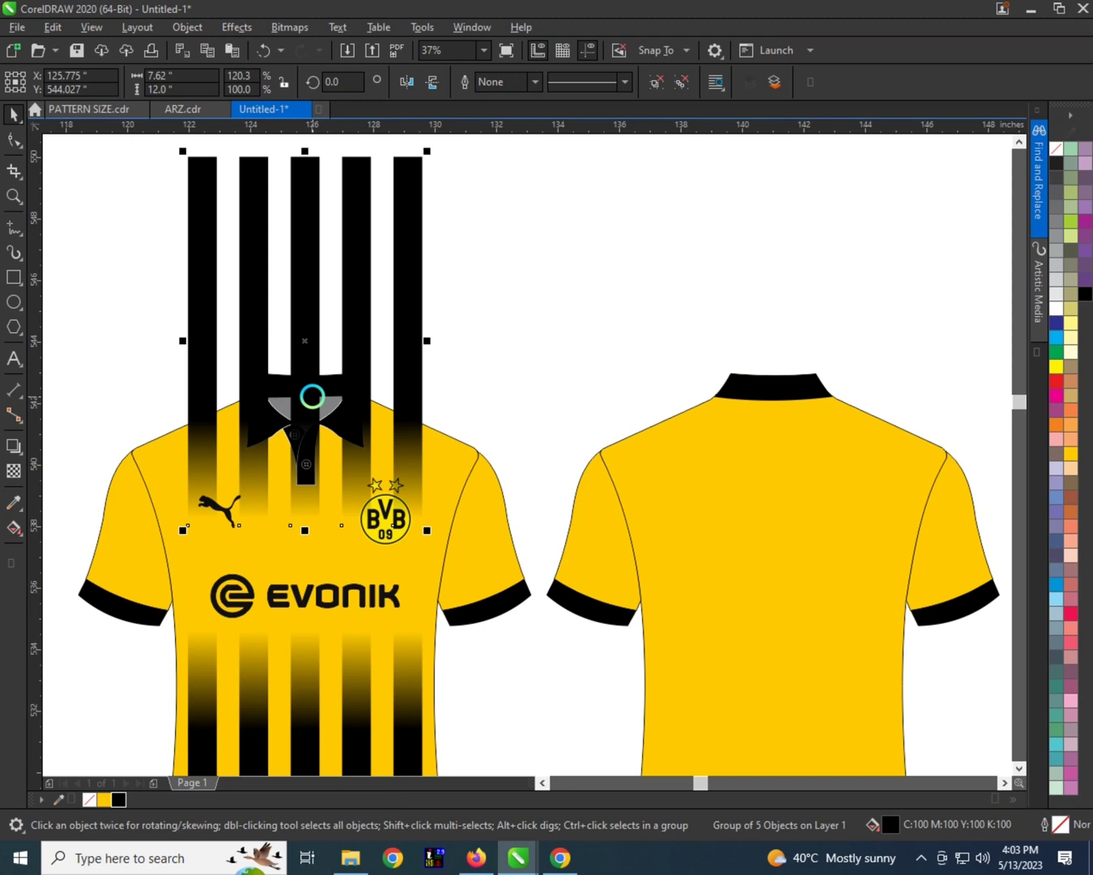
- Raise the mirrored stripe group about 0.8 inches so its faded ends stop just above the front shirt's chest logos
{"action": "scroll", "coordinate": [313, 396], "scroll_direction": "down", "scroll_amount": 1}
{"action": "scroll", "coordinate": [312, 414], "scroll_direction": "up", "scroll_amount": 1}
{"action": "scroll", "coordinate": [313, 416], "scroll_direction": "down", "scroll_amount": 1}
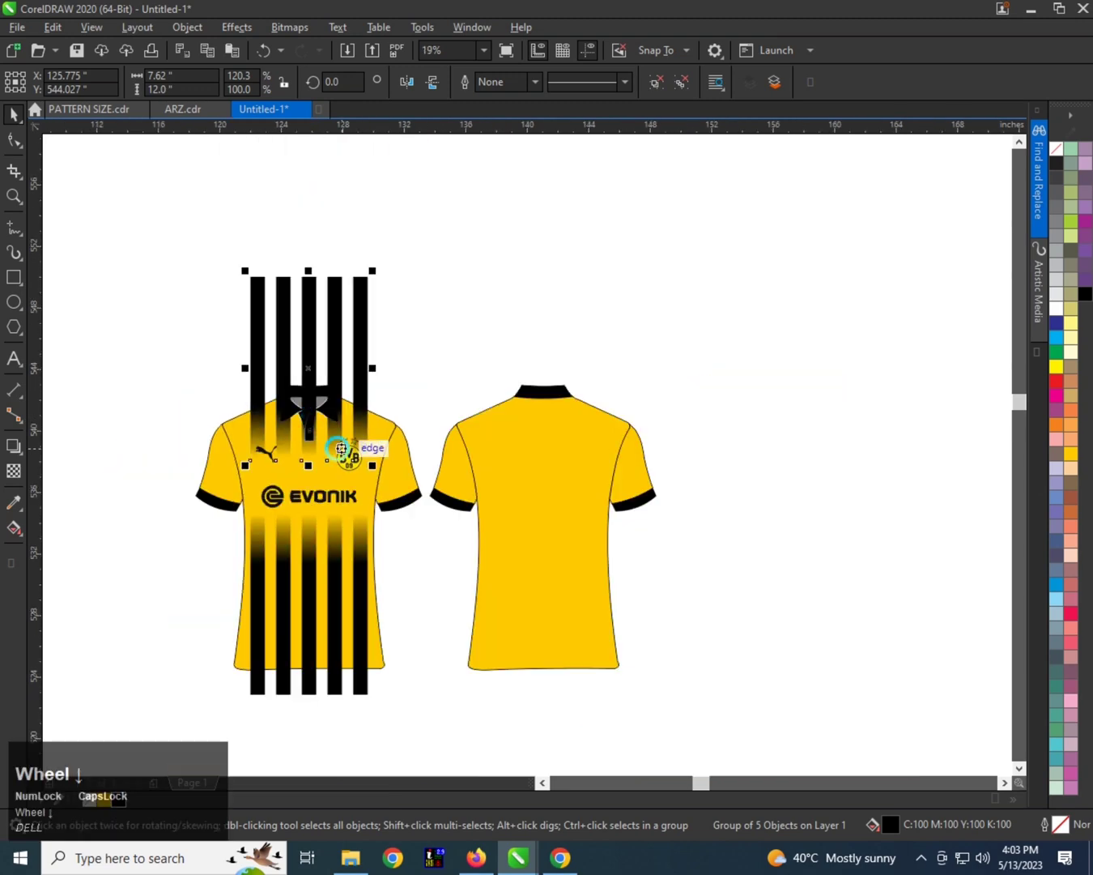
{"action": "scroll", "coordinate": [327, 414], "scroll_direction": "up", "scroll_amount": 1}
{"action": "left_click", "coordinate": [331, 410], "text": "shift"}
{"action": "left_click_drag", "start_coordinate": [332, 402], "coordinate": [328, 393]}
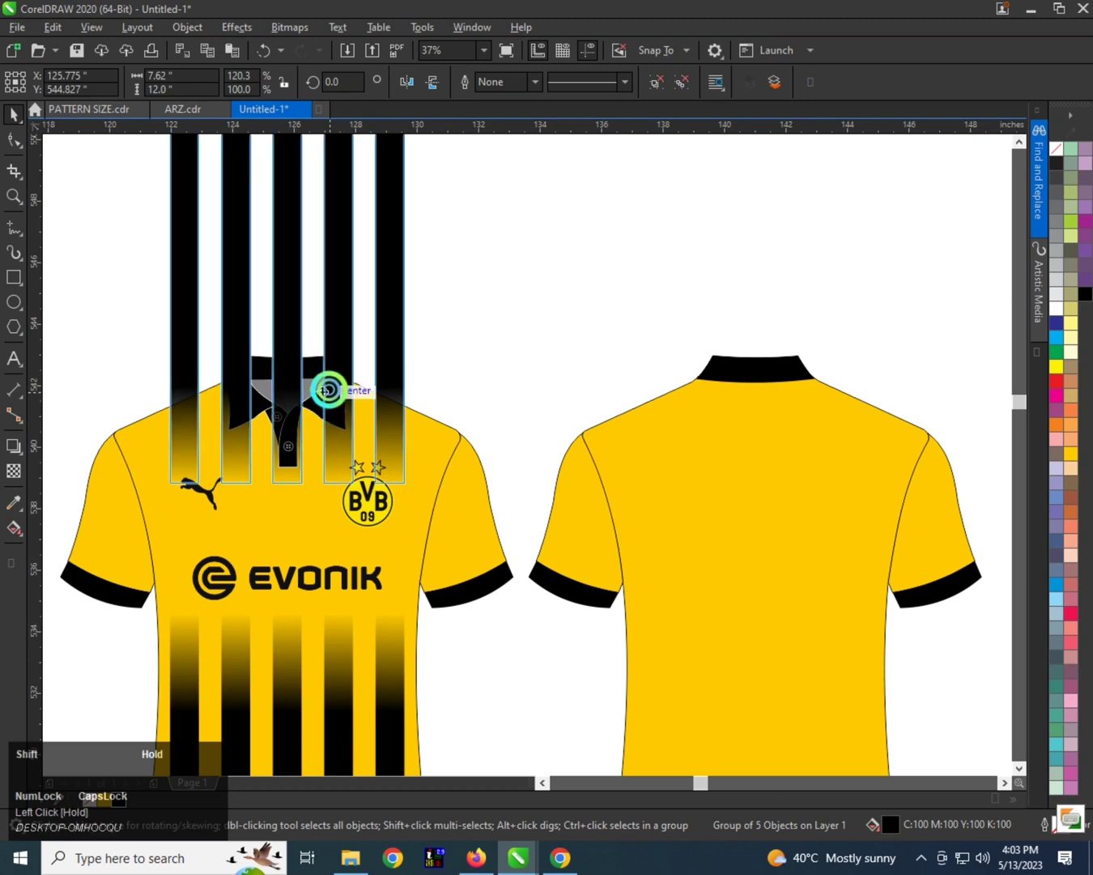
{"action": "key", "text": "ctrl+space"}
{"action": "left_click_drag", "start_coordinate": [288, 379], "coordinate": [287, 397]}
{"action": "key", "text": "ctrl+space"}
{"action": "scroll", "coordinate": [288, 397], "scroll_direction": "down", "scroll_amount": 2}
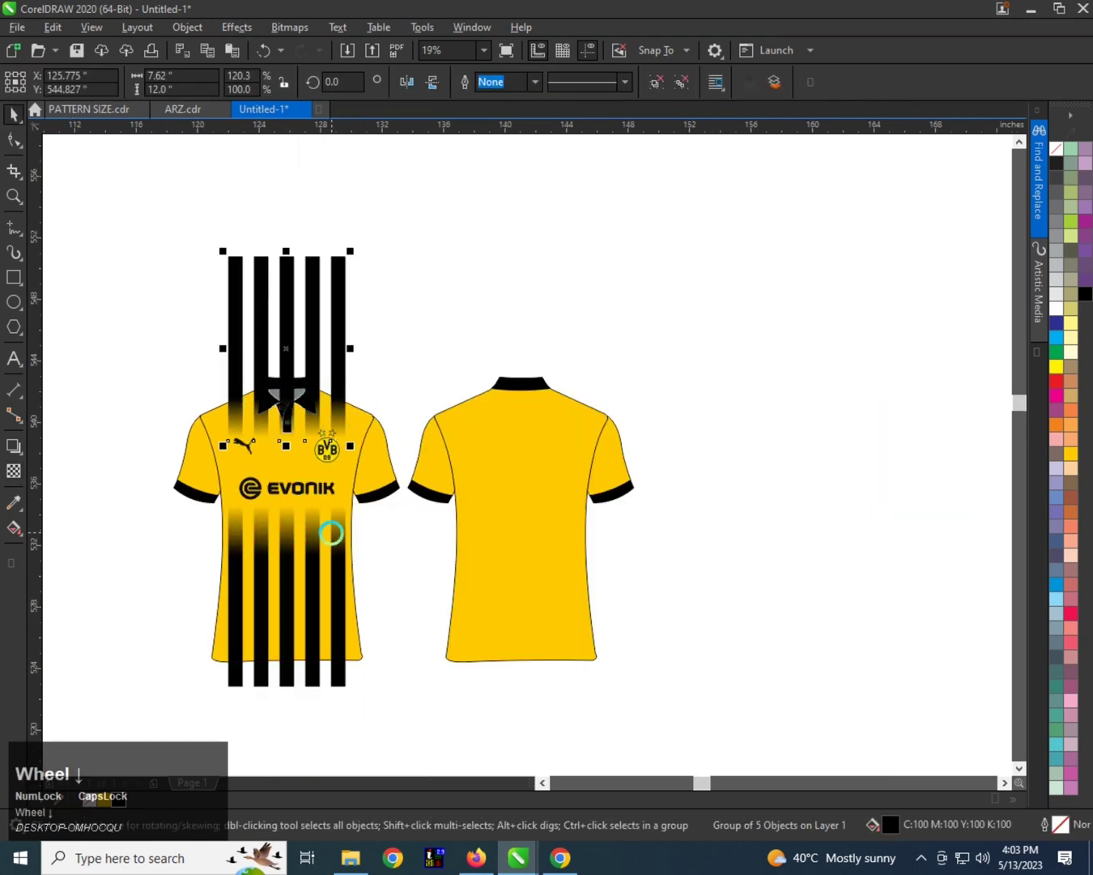
- Copy the front shirt's lower stripe group onto the back shirt and center the copy horizontally on its body
{"action": "left_click_drag", "start_coordinate": [342, 554], "coordinate": [571, 539]}
{"action": "right_click", "coordinate": [571, 540], "text": "shift"}
{"action": "left_click", "coordinate": [559, 463], "text": "shift"}
{"action": "key", "text": "c"}
{"action": "left_click", "coordinate": [677, 507]}
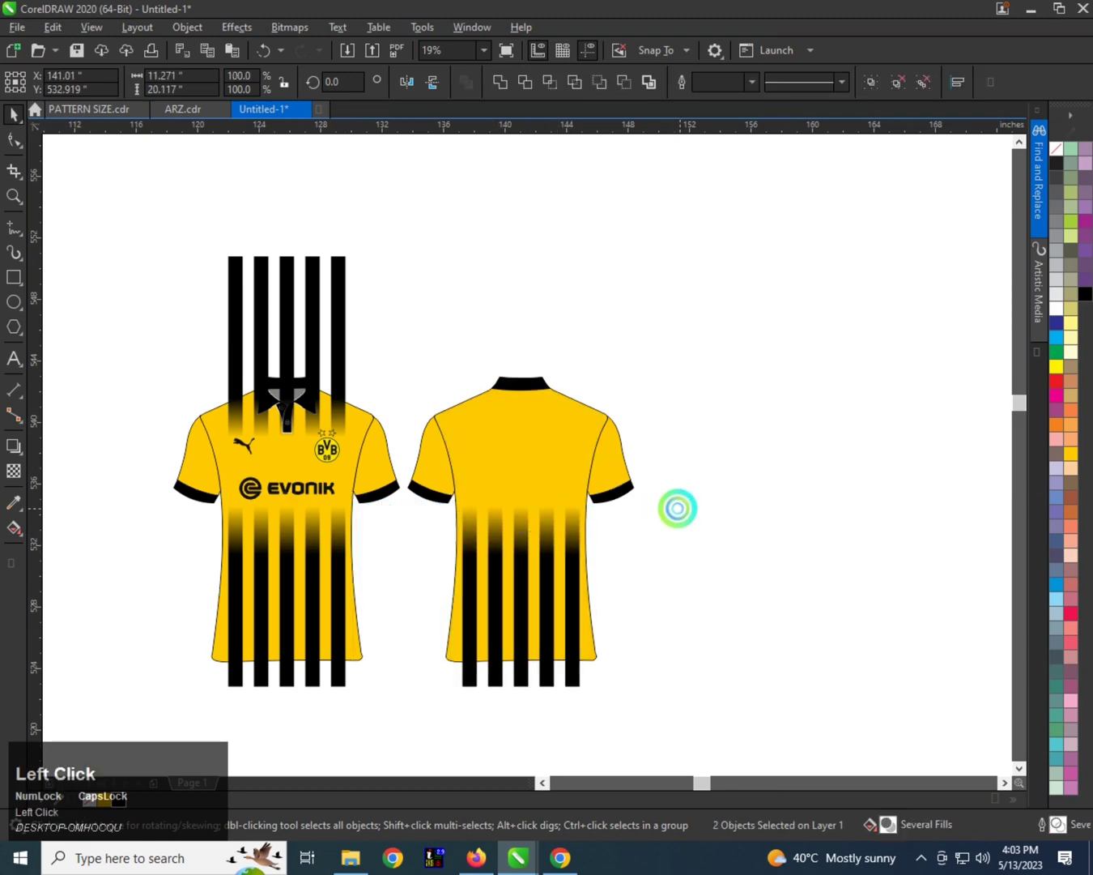
- PowerClip the upper and lower stripe groups inside the front shirt's body
{"action": "scroll", "coordinate": [338, 413], "scroll_direction": "up", "scroll_amount": 1}
{"action": "left_click", "coordinate": [337, 396]}
{"action": "key", "text": "w"}
{"action": "left_click", "coordinate": [340, 529]}
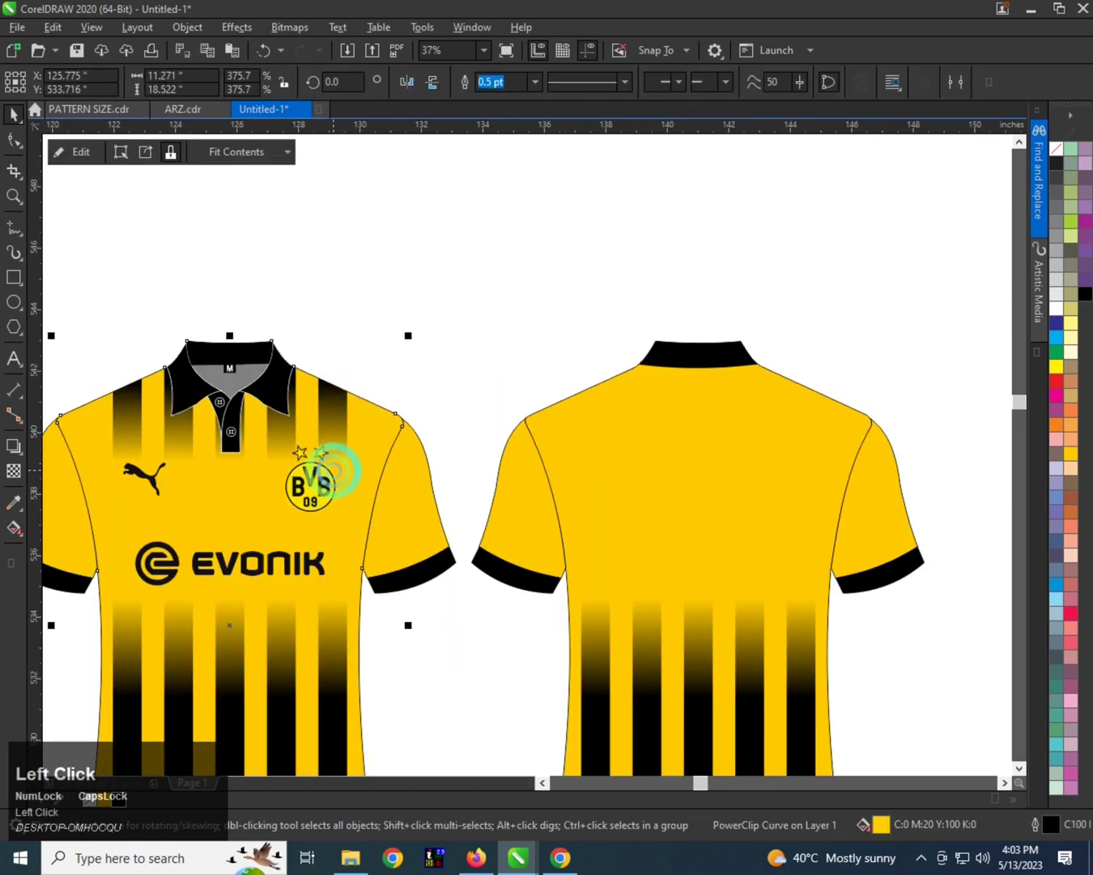
{"action": "scroll", "coordinate": [326, 475], "scroll_direction": "down", "scroll_amount": 1}
{"action": "scroll", "coordinate": [299, 624], "scroll_direction": "up", "scroll_amount": 1}
{"action": "left_click", "coordinate": [373, 447]}
{"action": "left_click", "coordinate": [305, 442]}
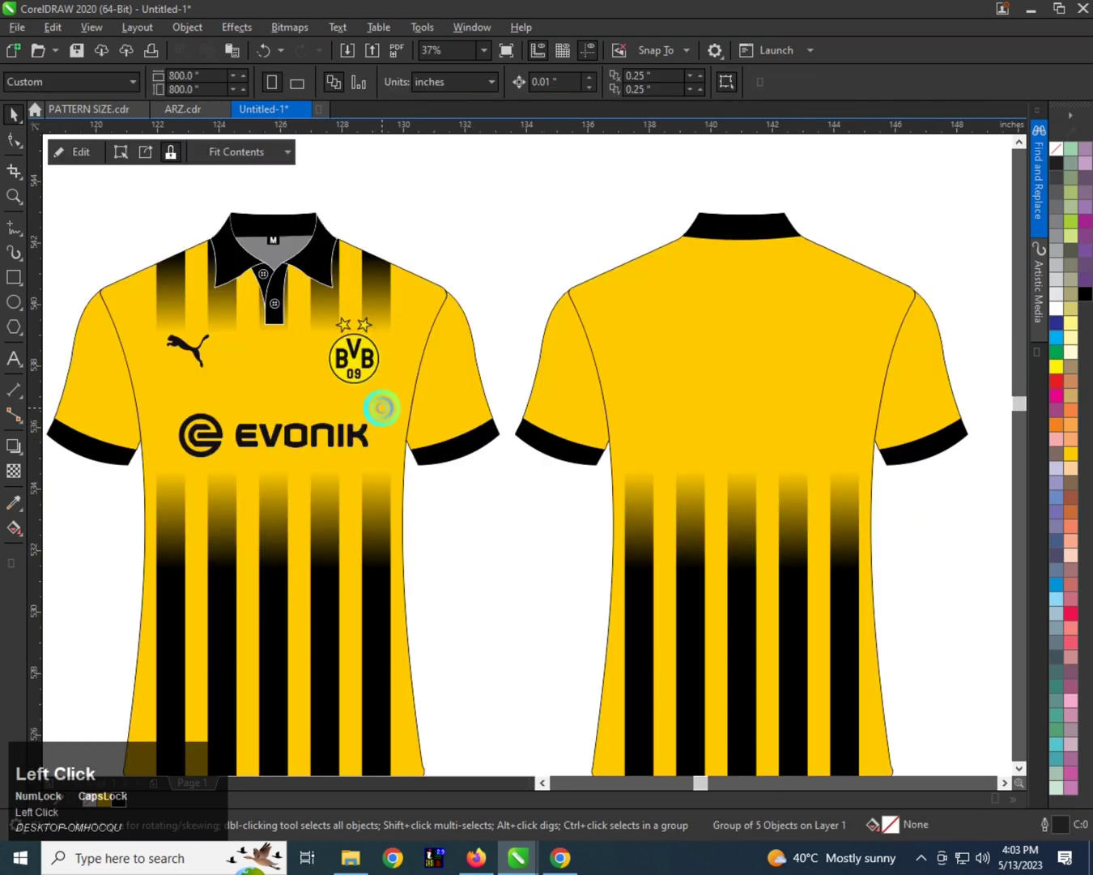
- Lower the back shirt's stripe group toward the hem and PowerClip it inside the back body
{"action": "scroll", "coordinate": [304, 442], "scroll_direction": "down", "scroll_amount": 1}
{"action": "left_click", "coordinate": [515, 529]}
{"action": "left_click_drag", "start_coordinate": [514, 531], "coordinate": [511, 563]}
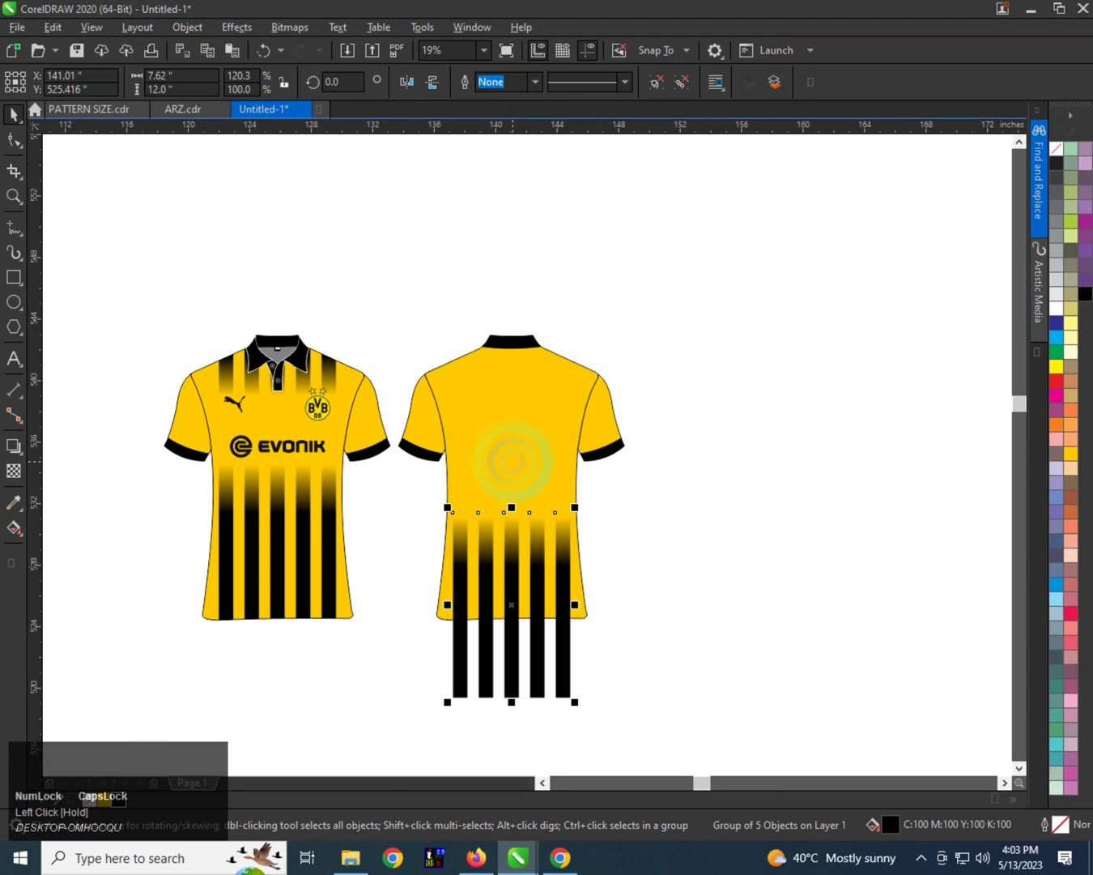
{"action": "scroll", "coordinate": [512, 461], "scroll_direction": "up", "scroll_amount": 1}
{"action": "left_click", "coordinate": [441, 527]}
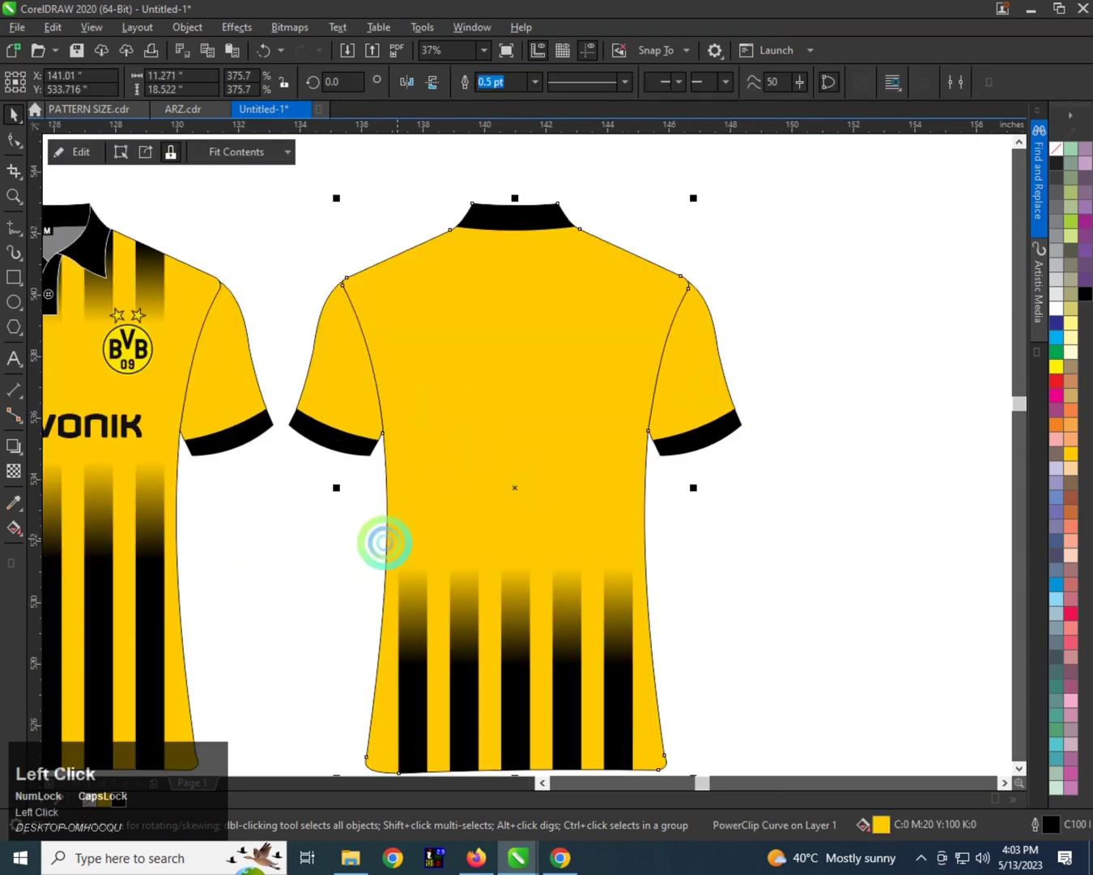
{"action": "scroll", "coordinate": [384, 538], "scroll_direction": "down", "scroll_amount": 1}
{"action": "left_click", "coordinate": [644, 445]}
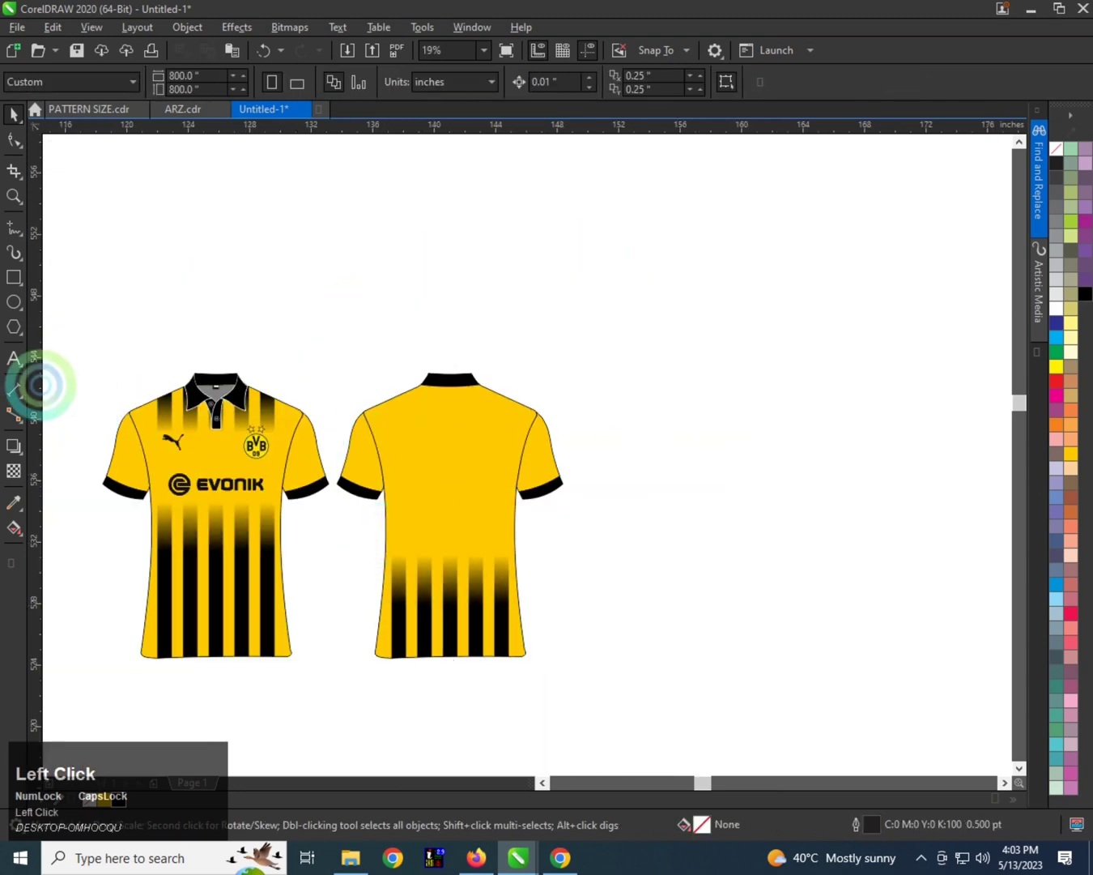
- Add the text NAME on the upper back of the back shirt and enlarge it to about 3.14 inches wide
{"action": "key", "text": "F8"}
{"action": "scroll", "coordinate": [441, 453], "scroll_direction": "up", "scroll_amount": 1}
{"action": "left_click", "coordinate": [397, 432]}
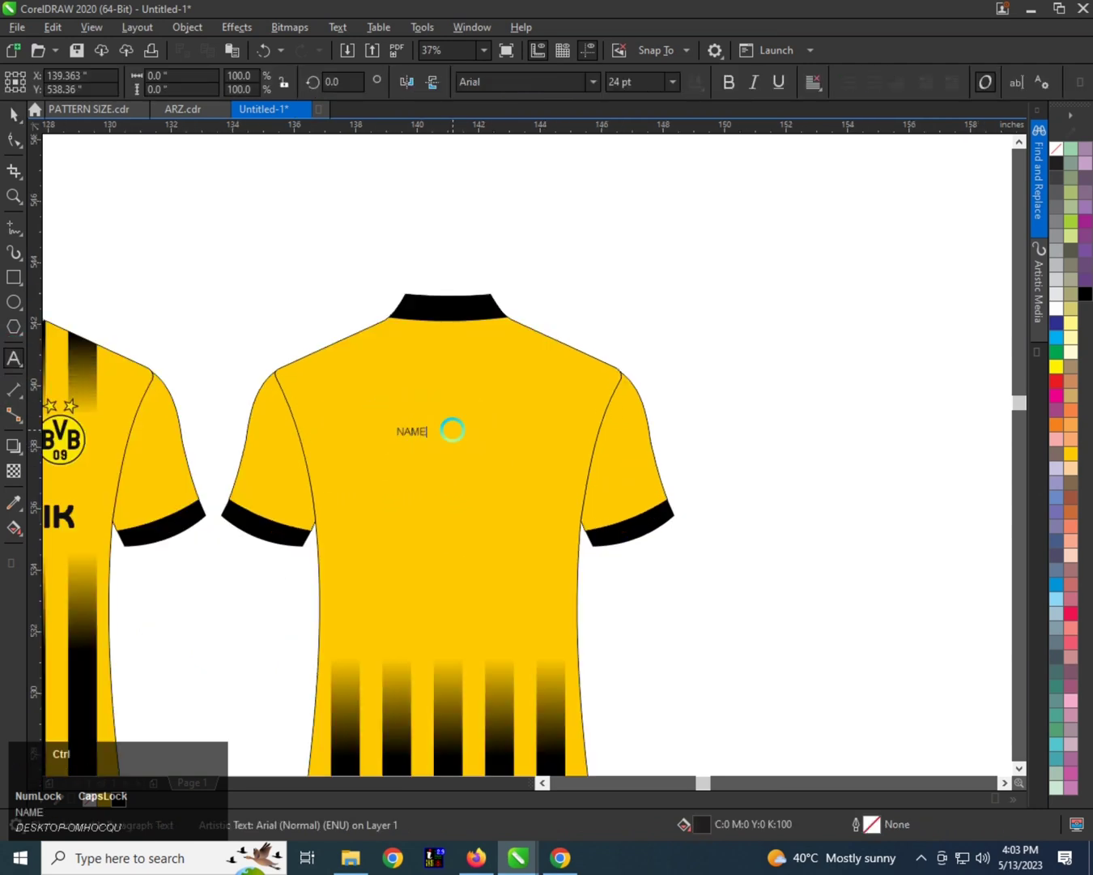
{"action": "key", "text": "ctrl+space"}
{"action": "left_click", "coordinate": [434, 416], "text": "shift"}
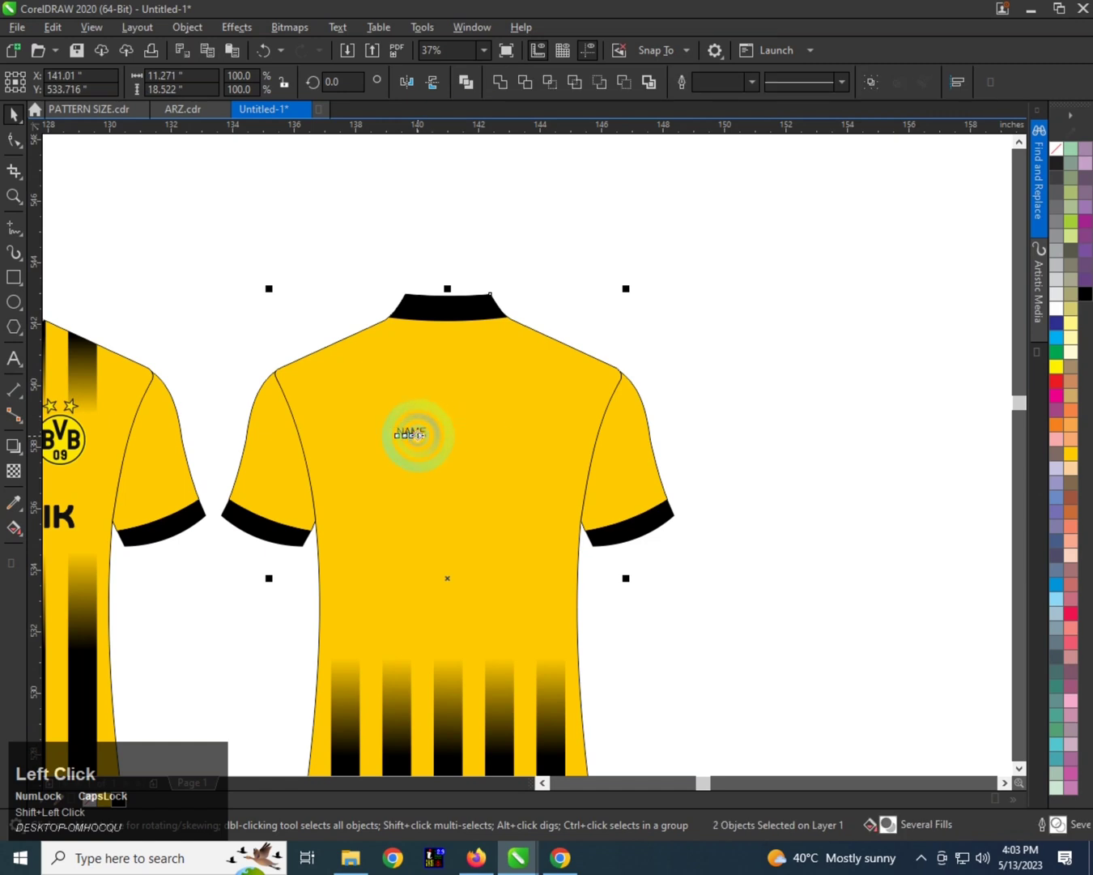
{"action": "left_click", "coordinate": [493, 481], "text": "shift"}
{"action": "left_click_drag", "start_coordinate": [431, 423], "coordinate": [501, 392]}
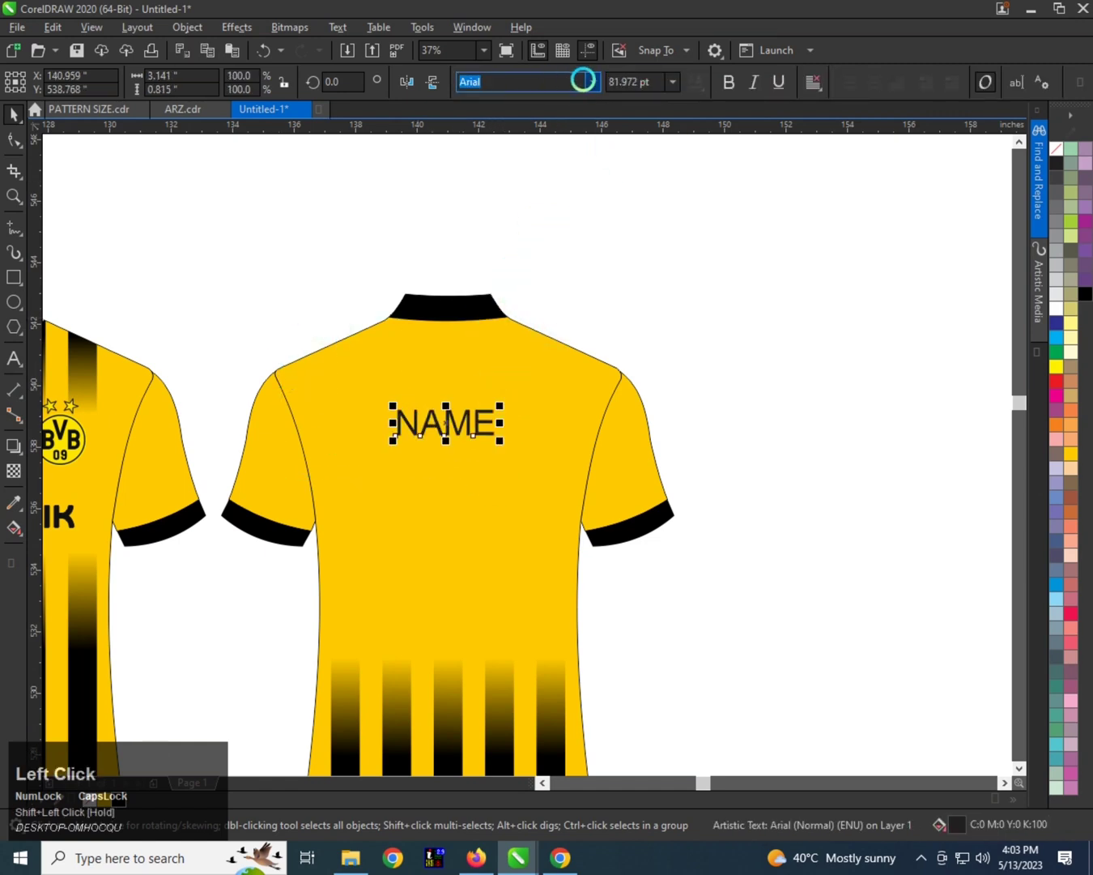
- Set the NAME text's font to Intro Inline
{"action": "left_click", "coordinate": [593, 82]}
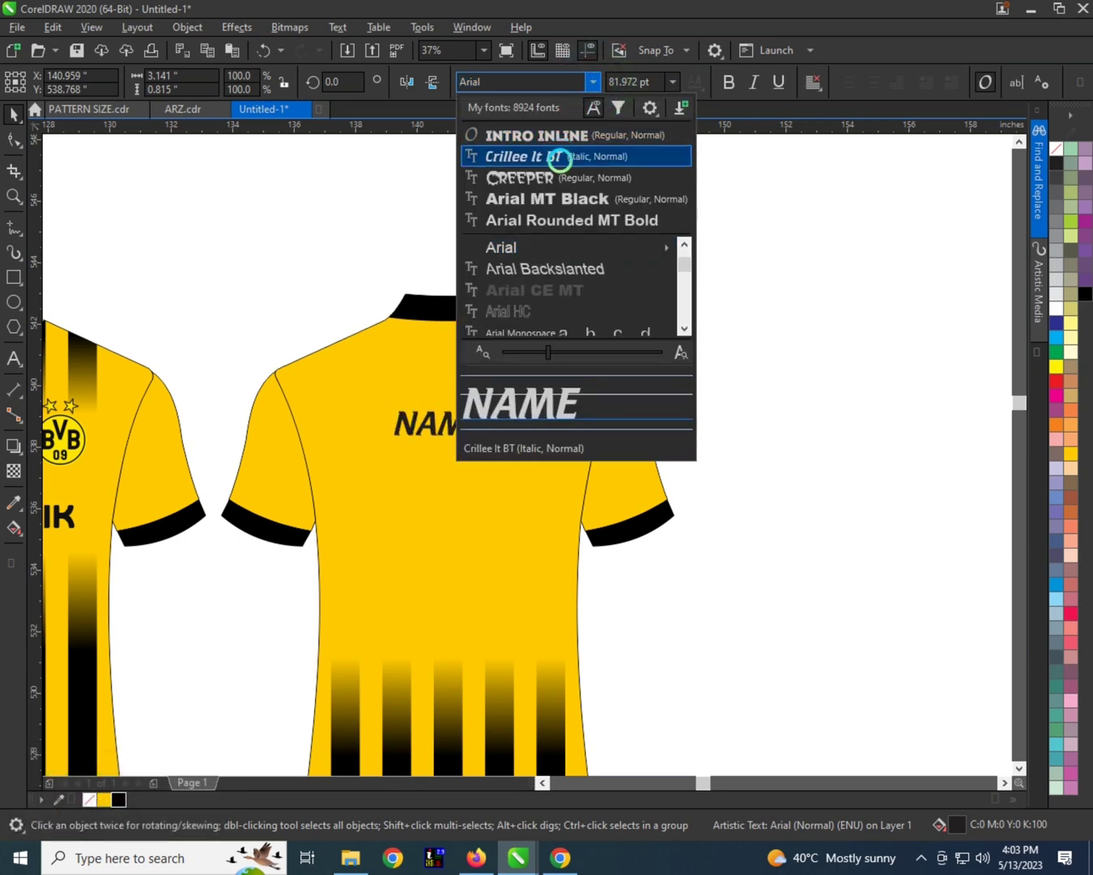
{"action": "scroll", "coordinate": [554, 236], "scroll_direction": "down", "scroll_amount": 1}
{"action": "scroll", "coordinate": [553, 238], "scroll_direction": "down", "scroll_amount": 1}
{"action": "left_click", "coordinate": [528, 86]}
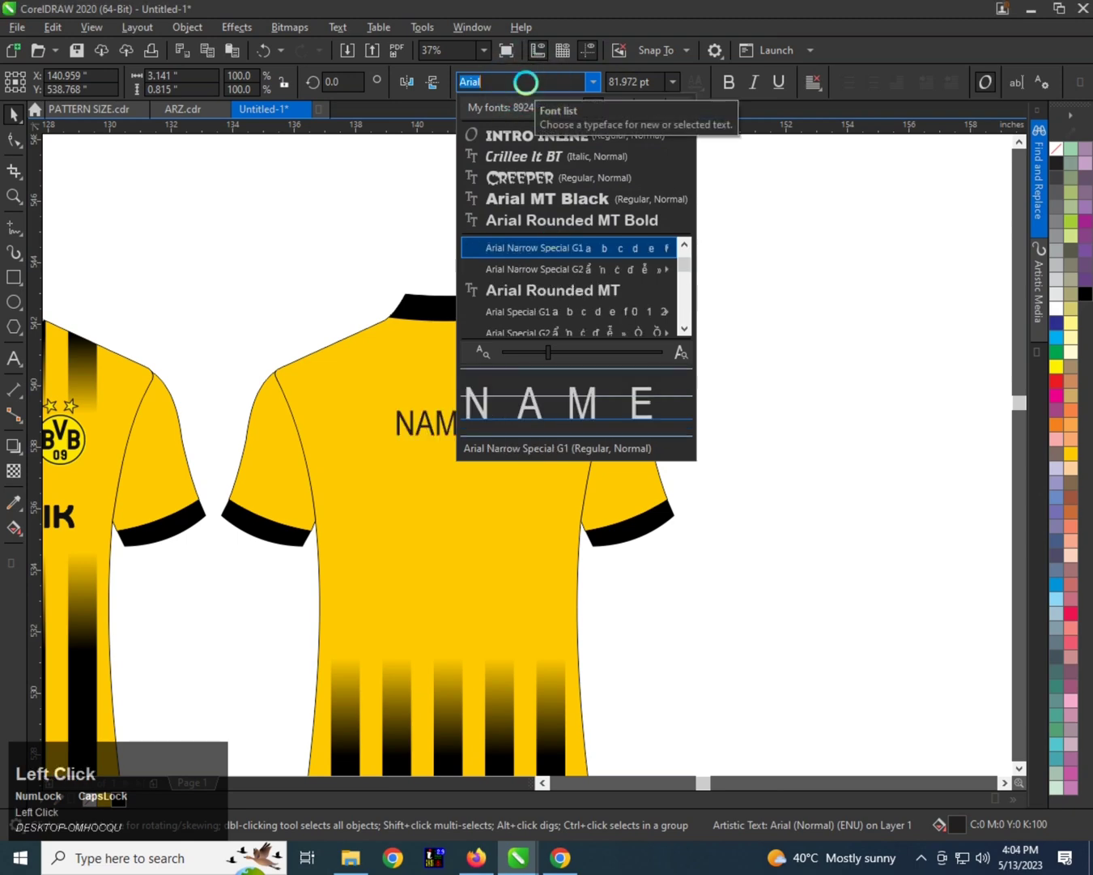
{"action": "type", "text": "INTRO"}
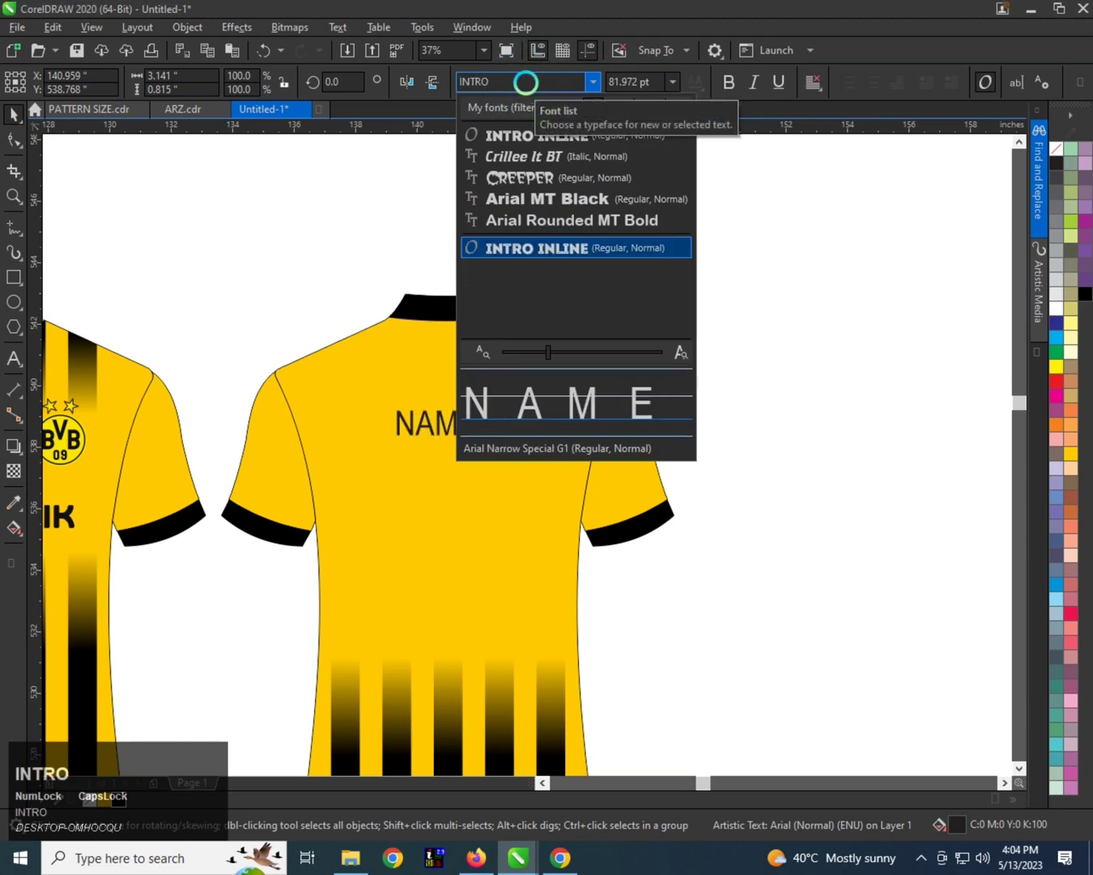
{"action": "key", "text": "Return"}
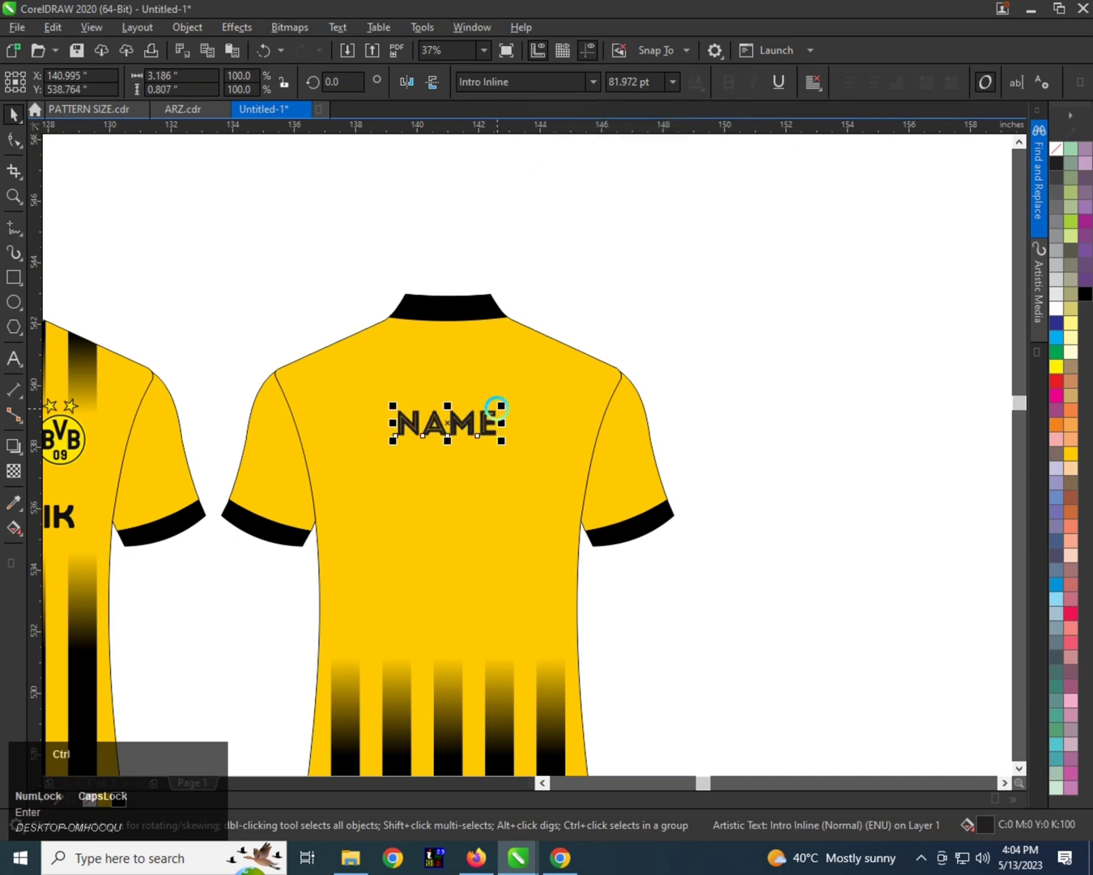
- Enlarge the NAME text to about 6.18 inches wide and fill it with the C100 M100 Y100 K100 black
{"action": "left_click_drag", "start_coordinate": [504, 405], "coordinate": [547, 394]}
{"action": "left_click", "coordinate": [1085, 289]}
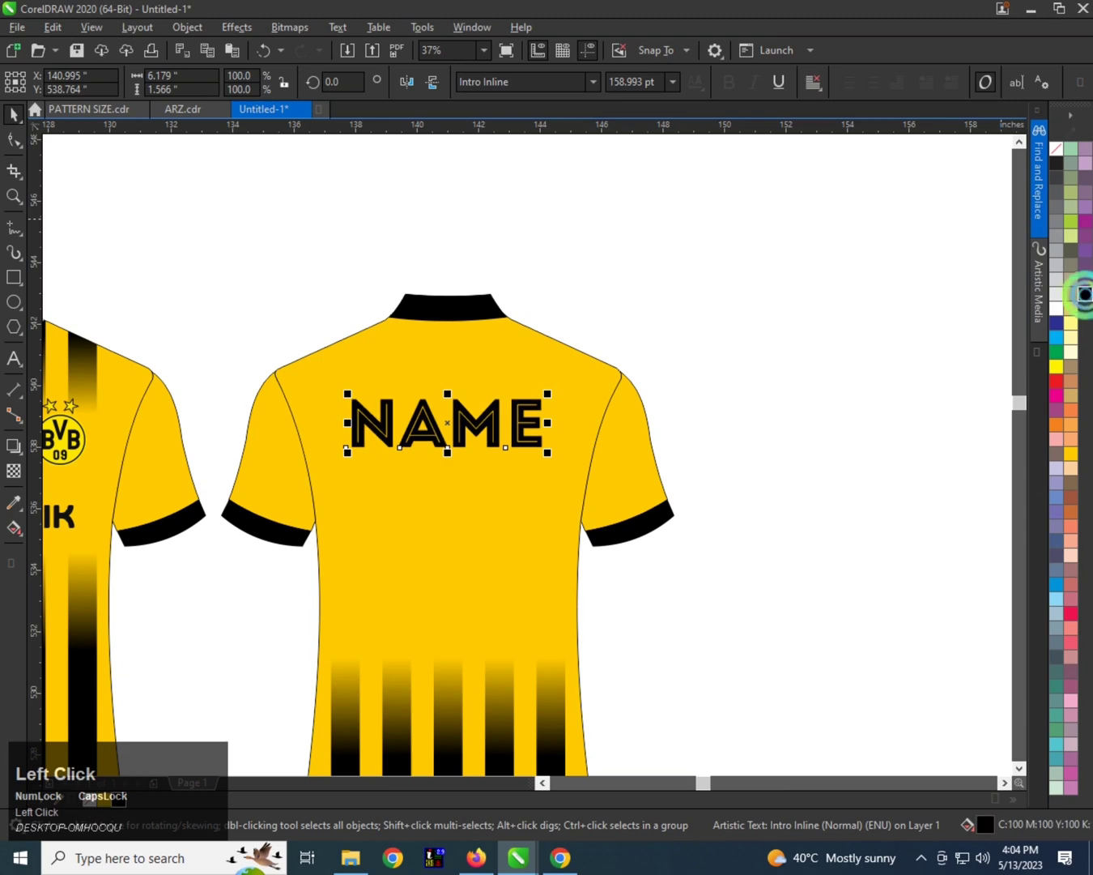
{"action": "scroll", "coordinate": [434, 343], "scroll_direction": "down", "scroll_amount": 1}
{"action": "scroll", "coordinate": [442, 347], "scroll_direction": "up", "scroll_amount": 1}
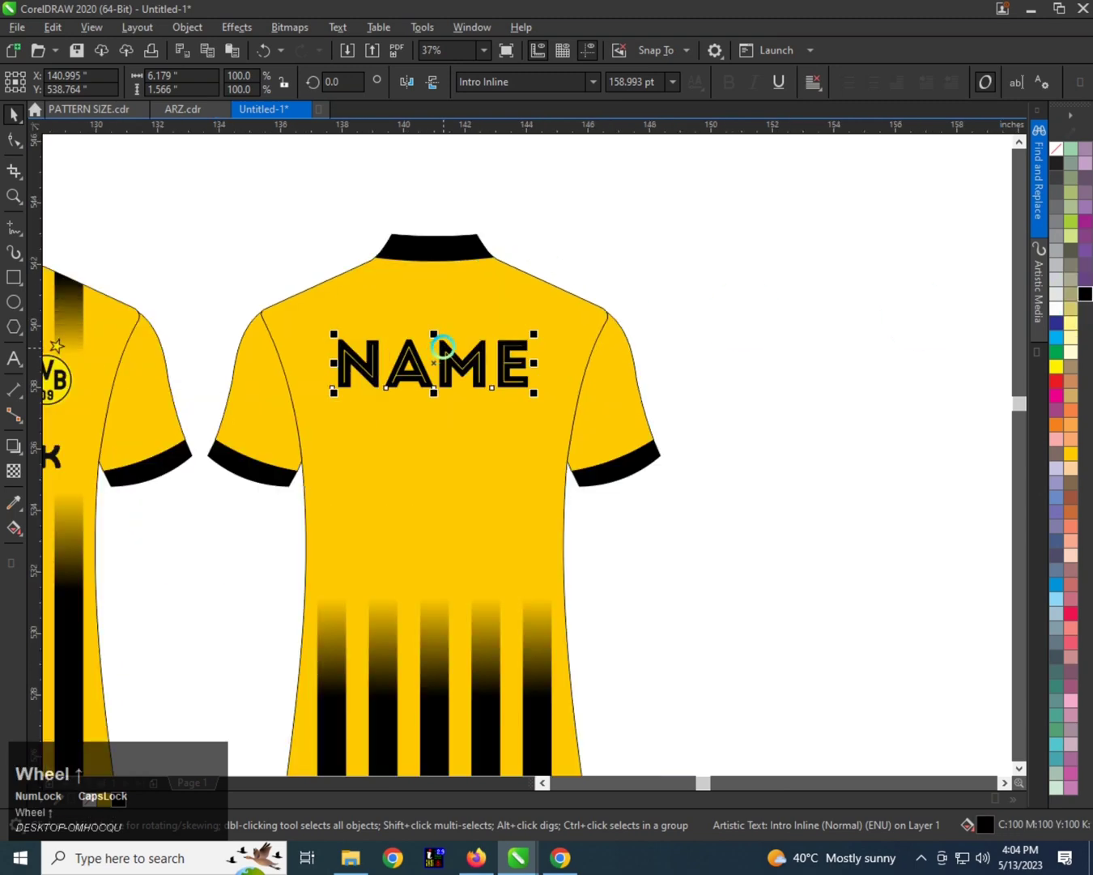
- Change the NAME text's font to JESTER and center it horizontally on the back shirt's body
{"action": "left_click", "coordinate": [593, 82]}
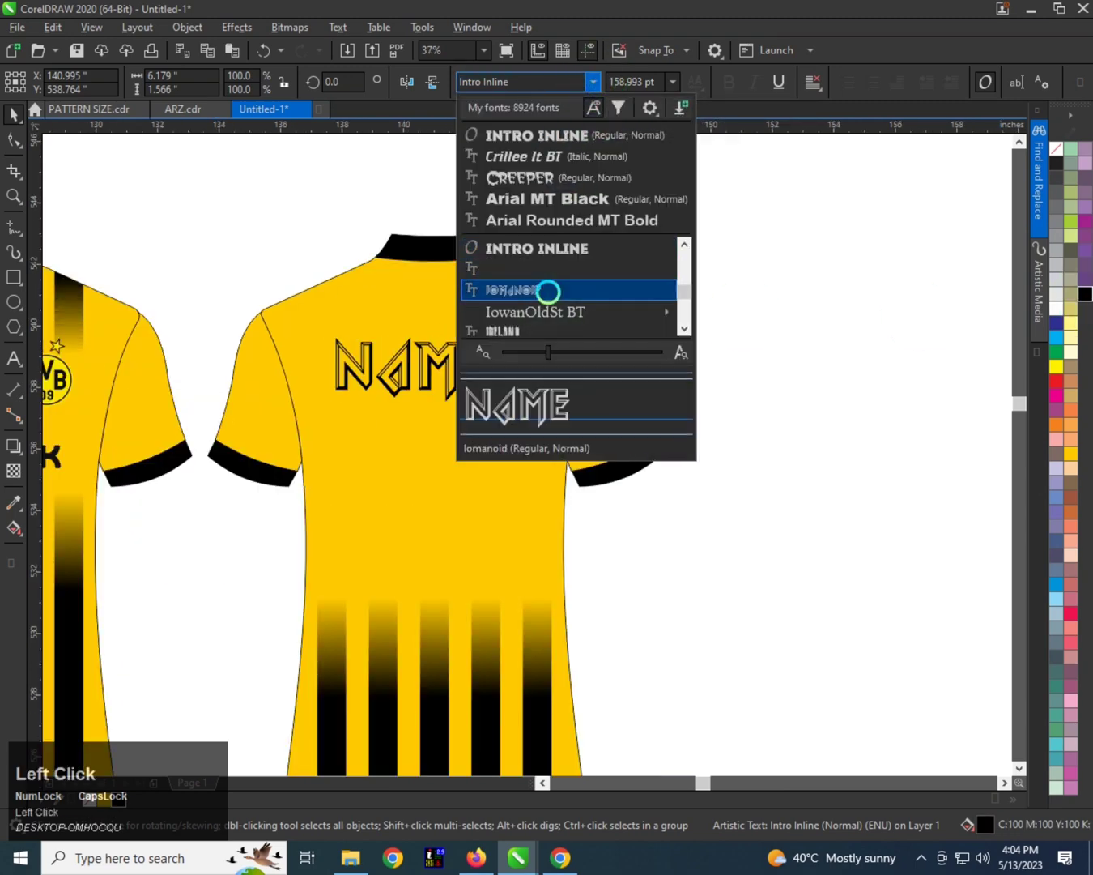
{"action": "scroll", "coordinate": [548, 291], "scroll_direction": "down", "scroll_amount": 2}
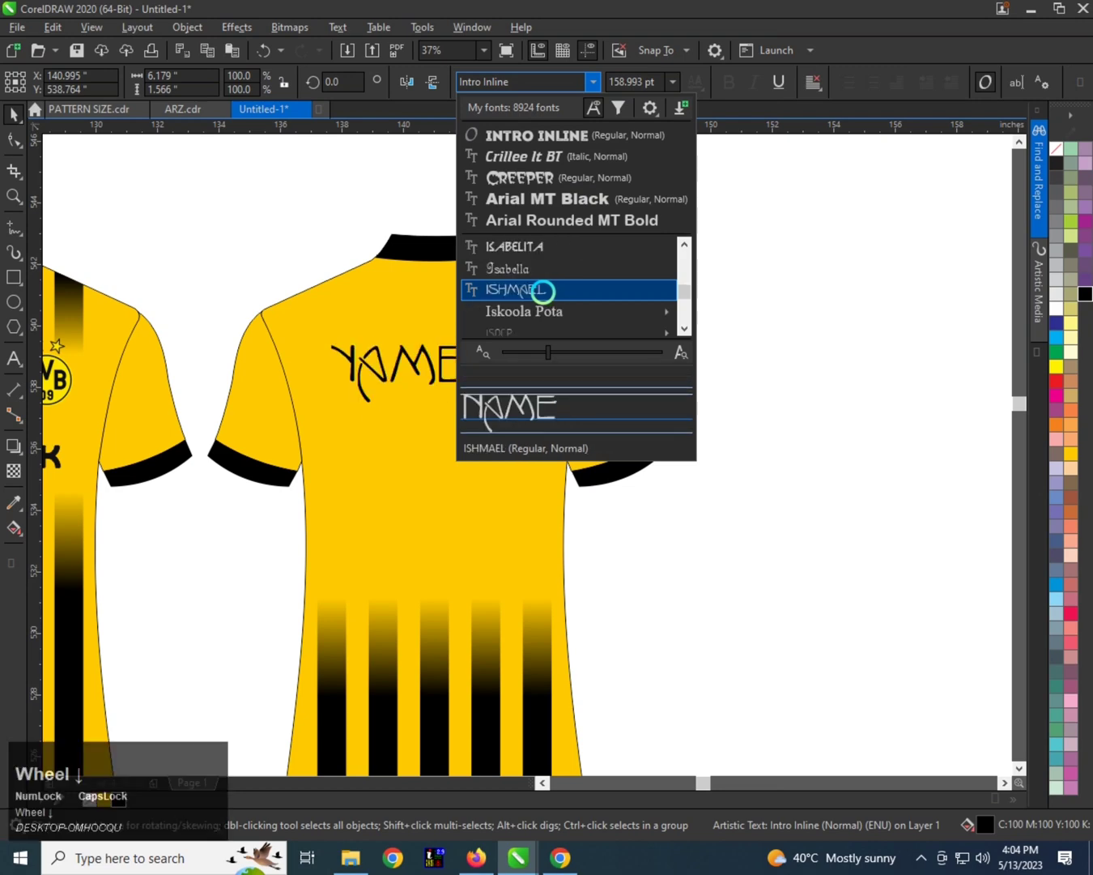
{"action": "scroll", "coordinate": [542, 290], "scroll_direction": "down", "scroll_amount": 1}
{"action": "mouse_move", "coordinate": [552, 246]}
{"action": "scroll", "coordinate": [554, 247], "scroll_direction": "down", "scroll_amount": 4}
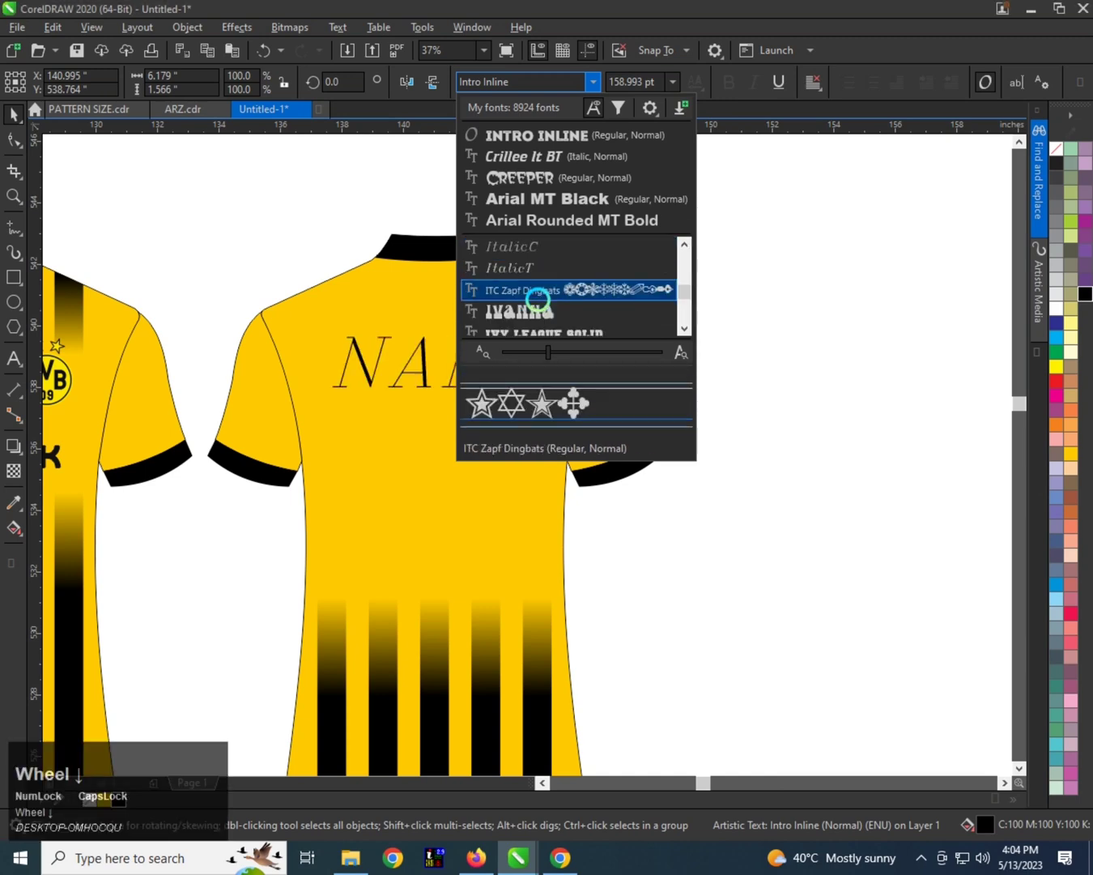
{"action": "scroll", "coordinate": [538, 301], "scroll_direction": "down", "scroll_amount": 1}
{"action": "scroll", "coordinate": [537, 300], "scroll_direction": "down", "scroll_amount": 1}
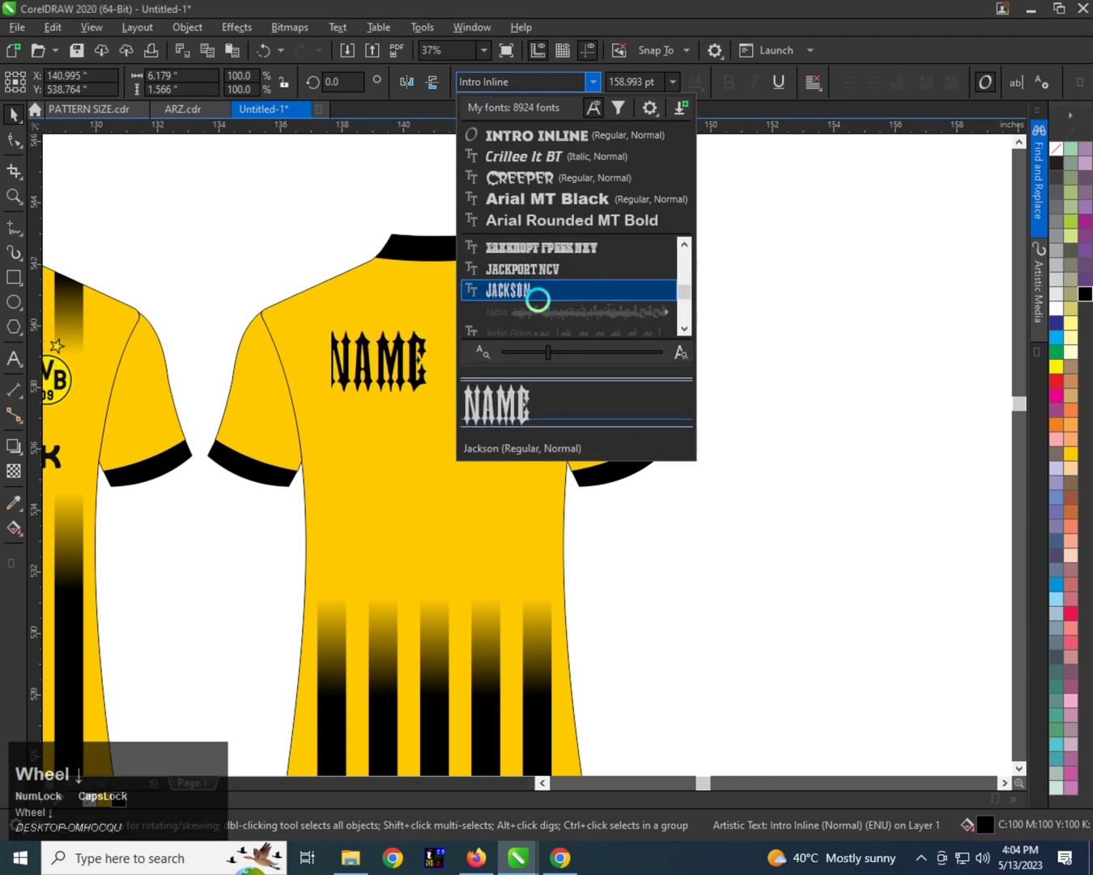
{"action": "scroll", "coordinate": [538, 299], "scroll_direction": "down", "scroll_amount": 4}
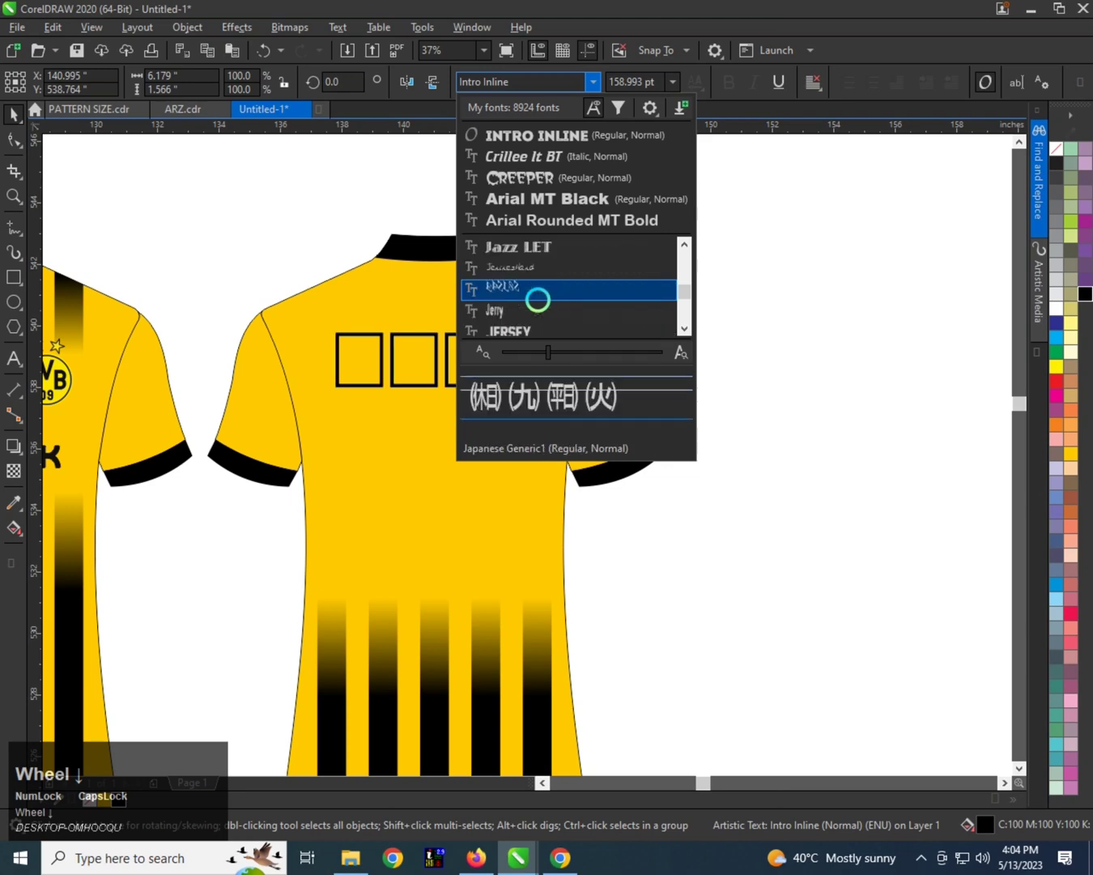
{"action": "scroll", "coordinate": [538, 300], "scroll_direction": "down", "scroll_amount": 3}
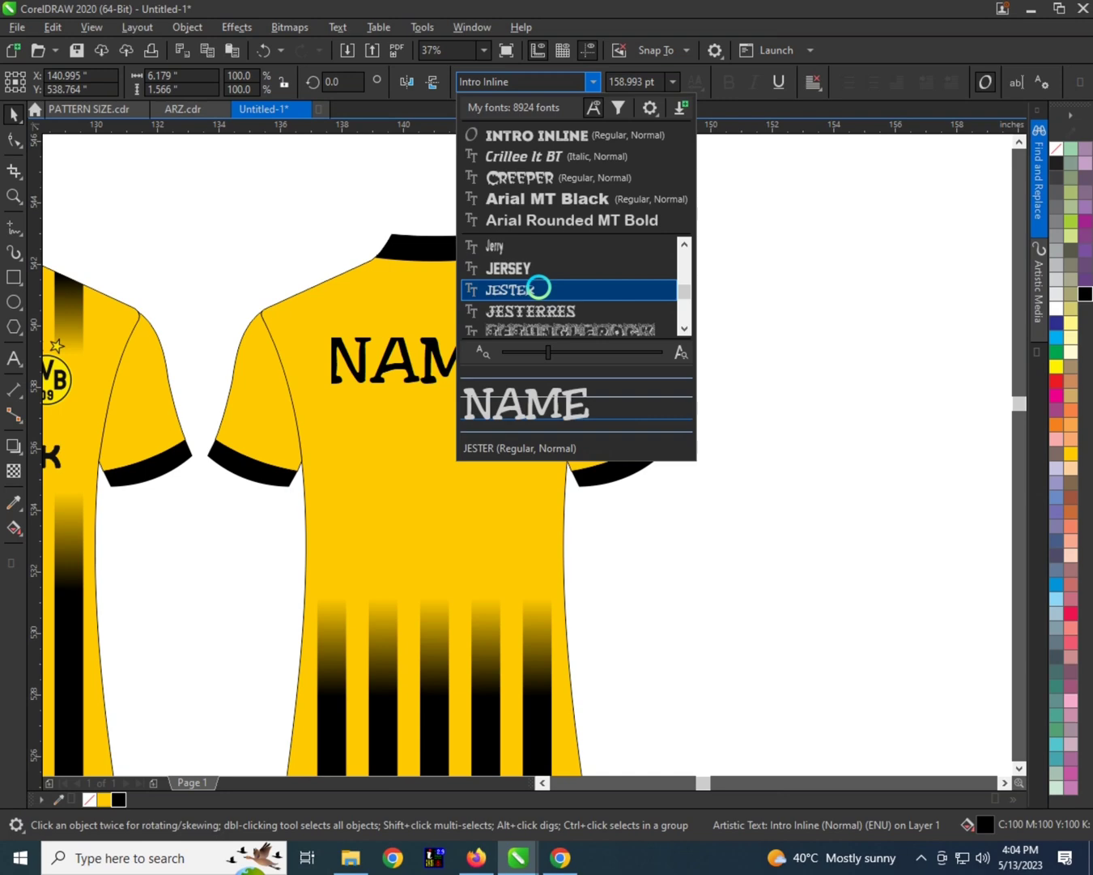
{"action": "left_click", "coordinate": [540, 289]}
{"action": "scroll", "coordinate": [380, 336], "scroll_direction": "up", "scroll_amount": 1}
{"action": "left_click", "coordinate": [414, 309], "text": "shift"}
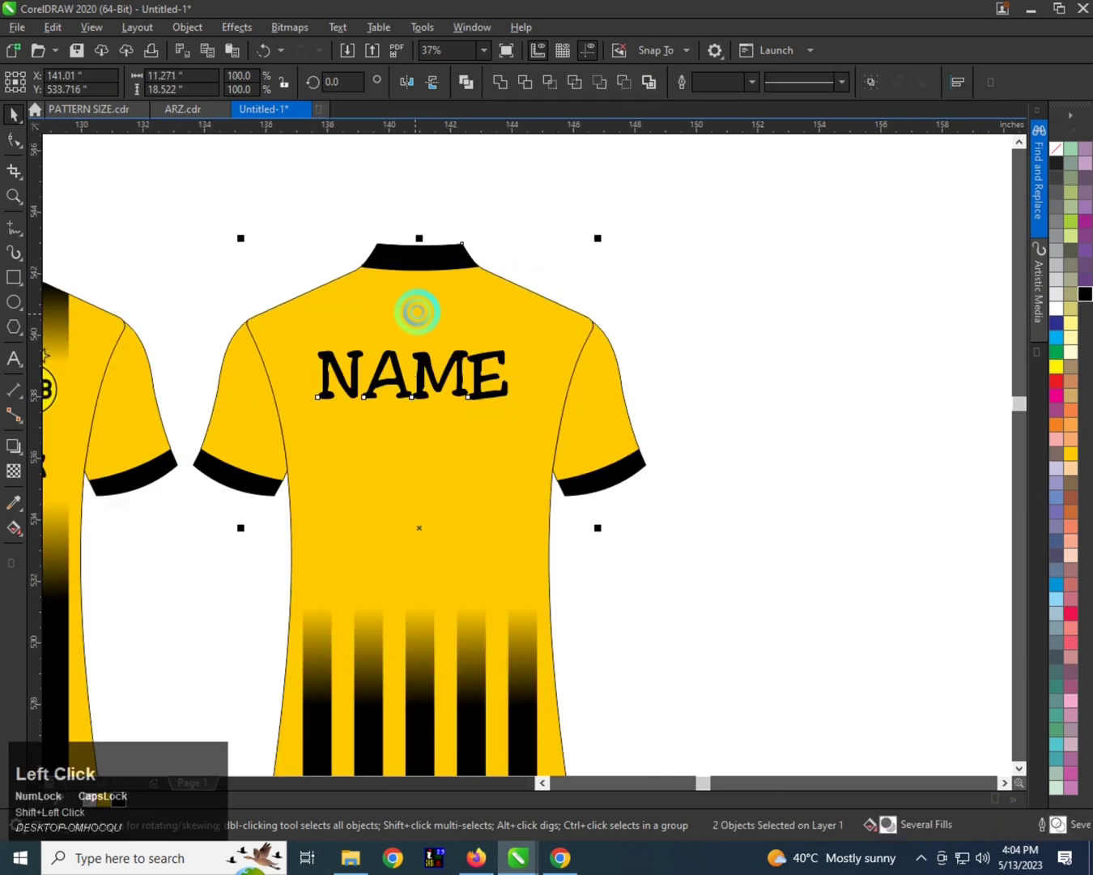
{"action": "key", "text": "c"}
{"action": "left_click_drag", "start_coordinate": [739, 305], "coordinate": [243, 410]}
- Duplicate the NAME text directly below itself and replace the copy's text with 21
{"action": "left_click", "coordinate": [432, 350]}
{"action": "left_click_drag", "start_coordinate": [428, 359], "coordinate": [428, 441]}
{"action": "right_click", "coordinate": [428, 442]}
{"action": "double_click", "coordinate": [428, 442]}
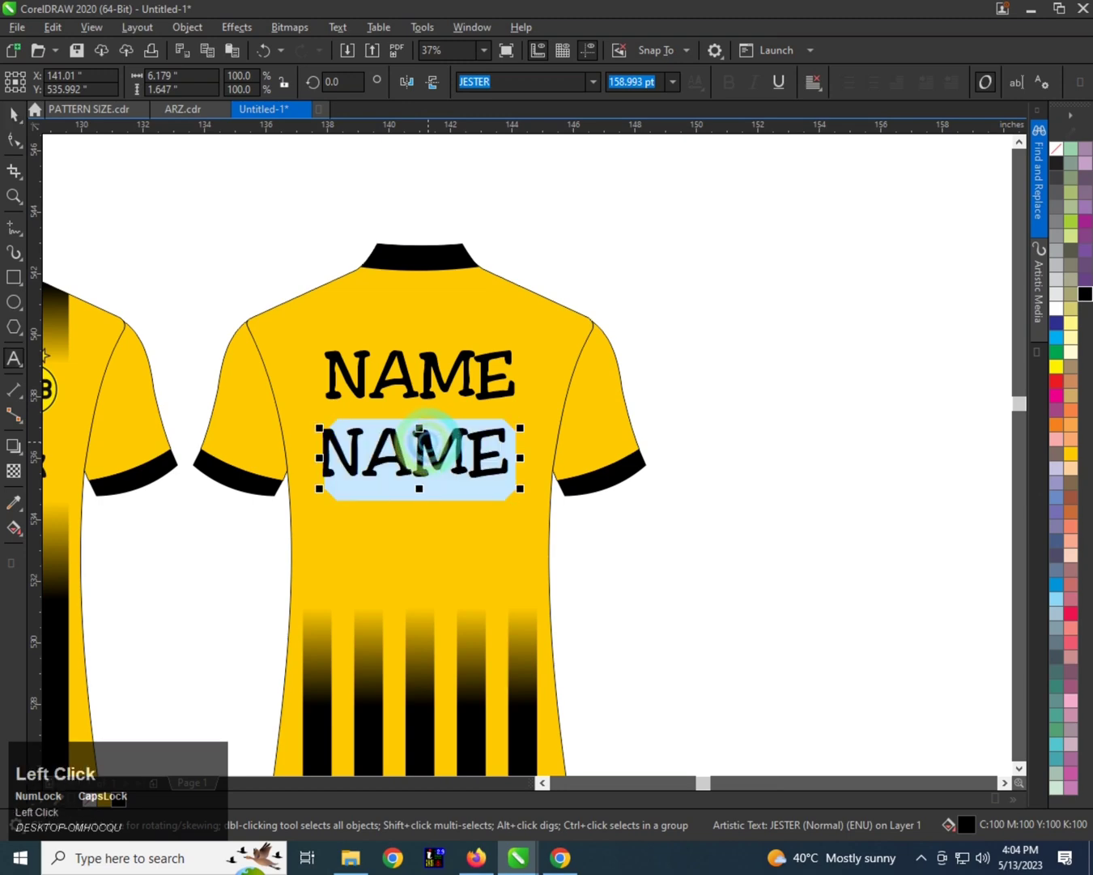
{"action": "type", "text": "21"}
{"action": "key", "text": "ctrl+space"}
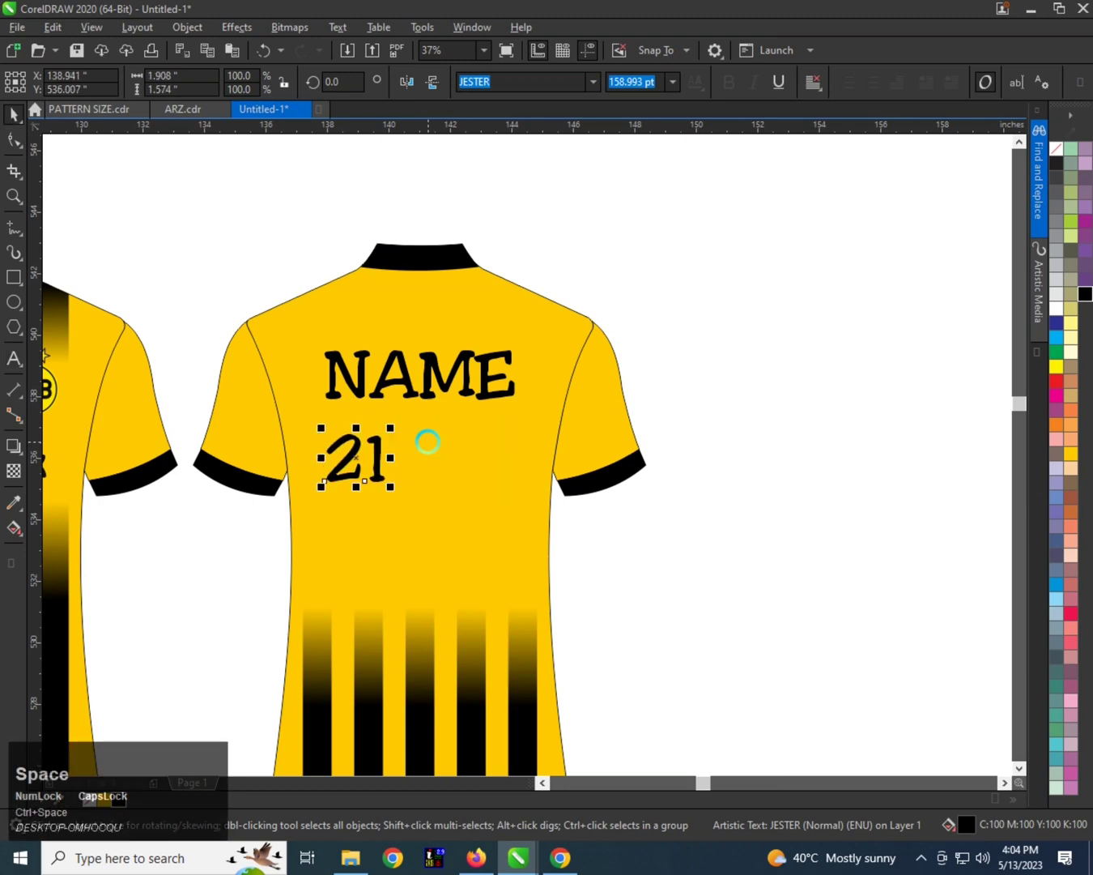
- Enlarge the 21 to about 4.1 inches tall and narrow it slightly
{"action": "left_click_drag", "start_coordinate": [390, 483], "coordinate": [504, 564]}
{"action": "left_click_drag", "start_coordinate": [463, 456], "coordinate": [486, 457]}
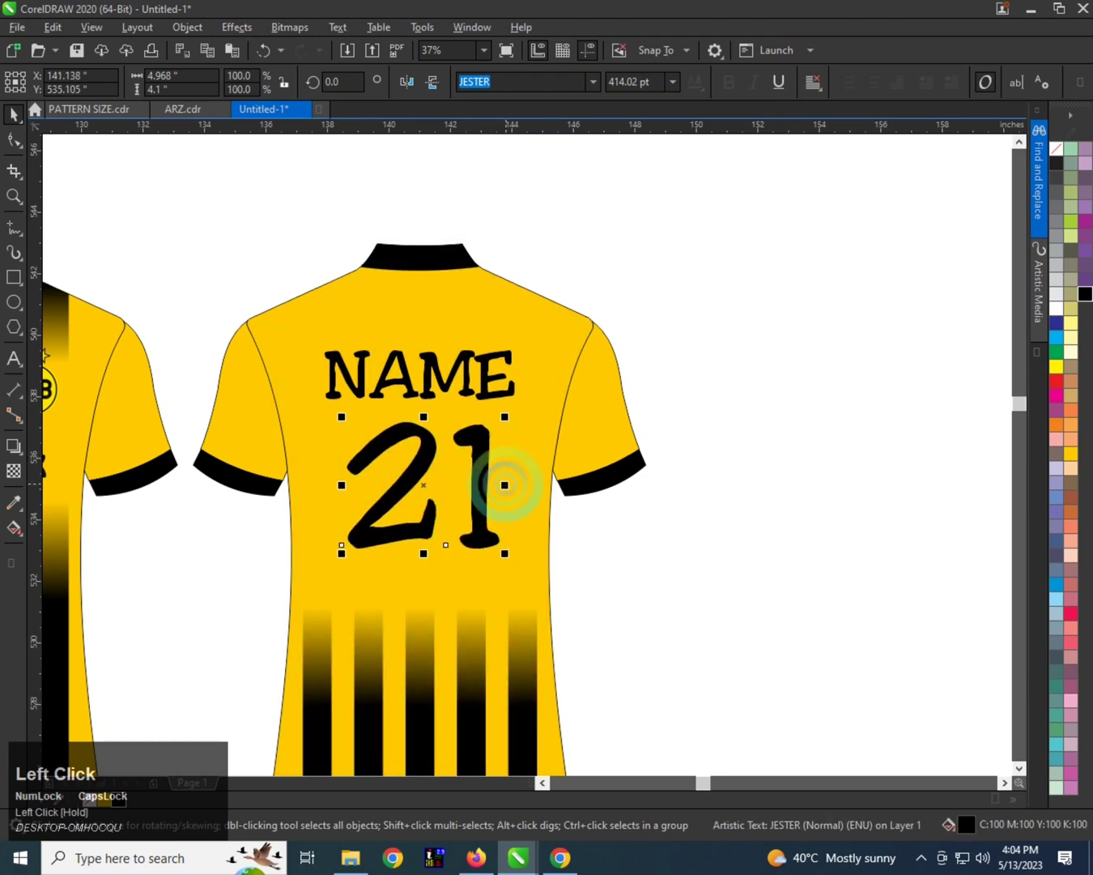
{"action": "left_click", "coordinate": [504, 484]}
- Center the 21 and NAME texts horizontally on the back shirt's body
{"action": "left_click", "coordinate": [485, 376], "text": "shift"}
{"action": "left_click", "coordinate": [486, 322], "text": "shift"}
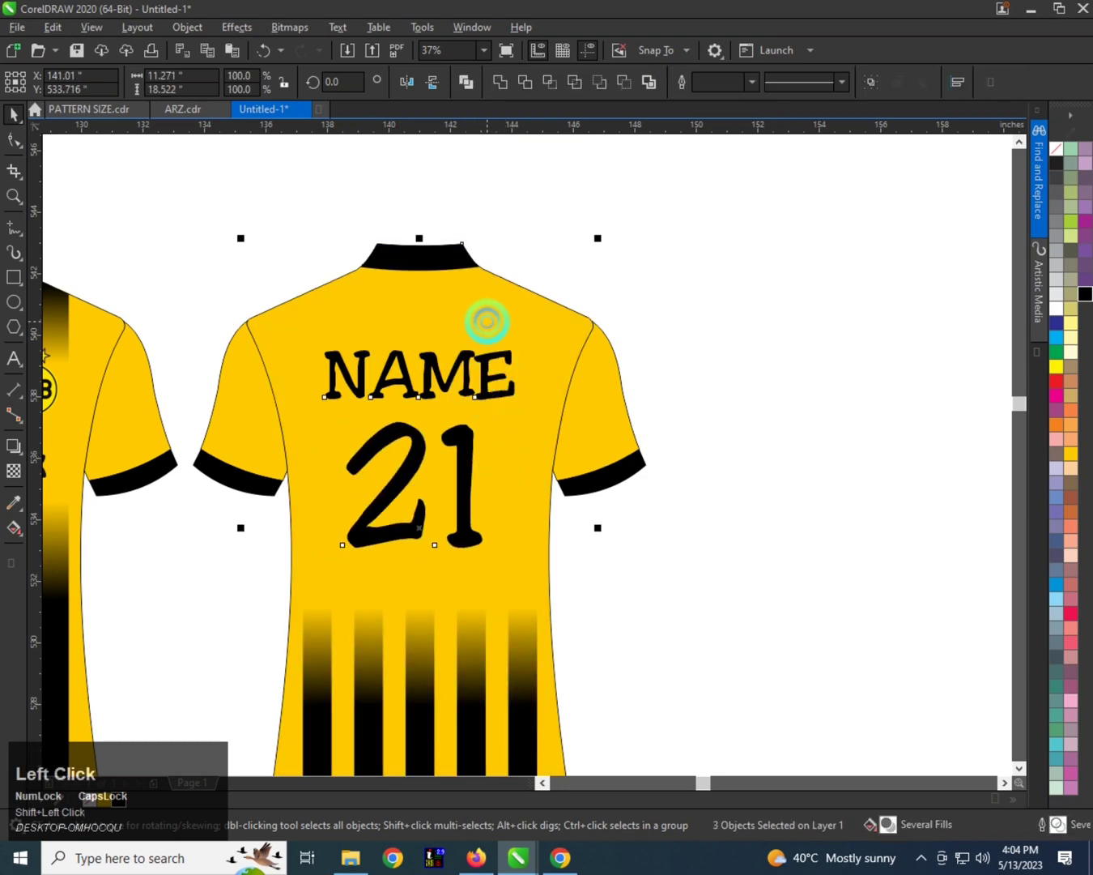
{"action": "scroll", "coordinate": [368, 369], "scroll_direction": "down", "scroll_amount": 1}
{"action": "scroll", "coordinate": [154, 342], "scroll_direction": "up", "scroll_amount": 1}
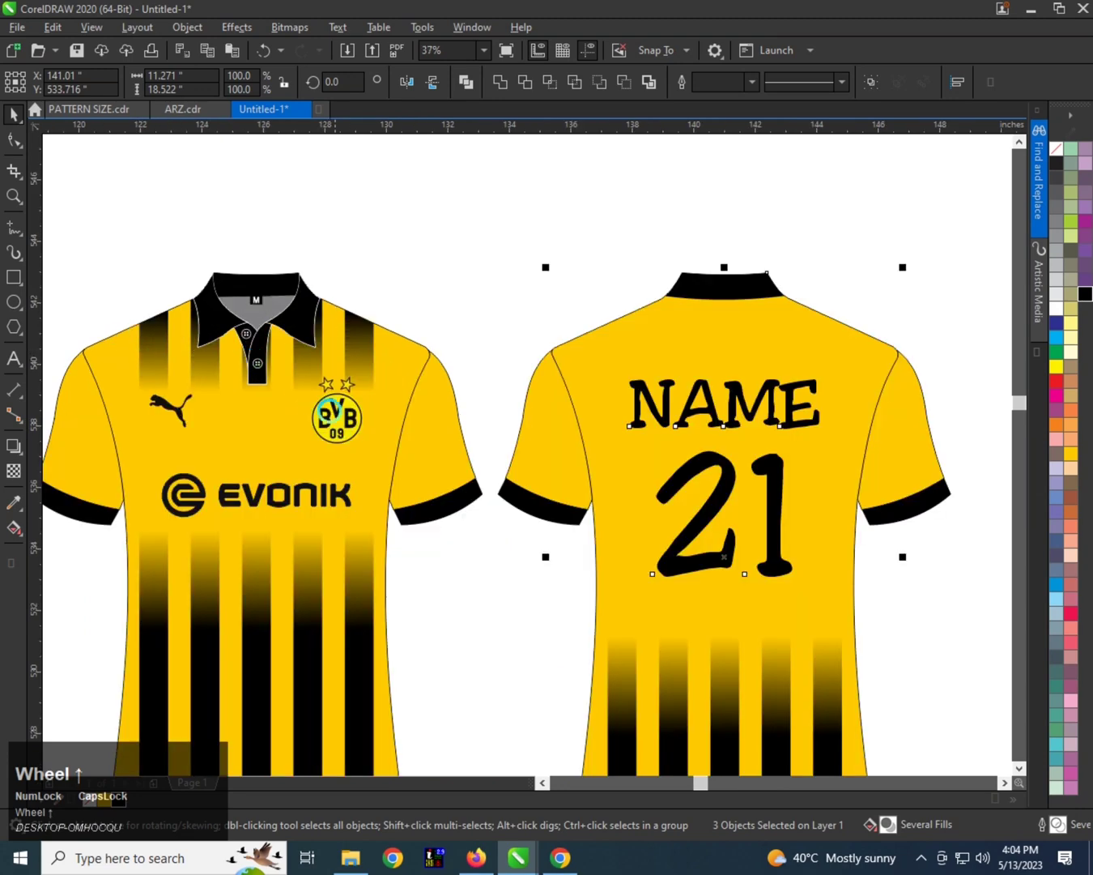
{"action": "scroll", "coordinate": [366, 350], "scroll_direction": "down", "scroll_amount": 1}
{"action": "left_click", "coordinate": [422, 278]}
{"action": "scroll", "coordinate": [213, 319], "scroll_direction": "up", "scroll_amount": 2}
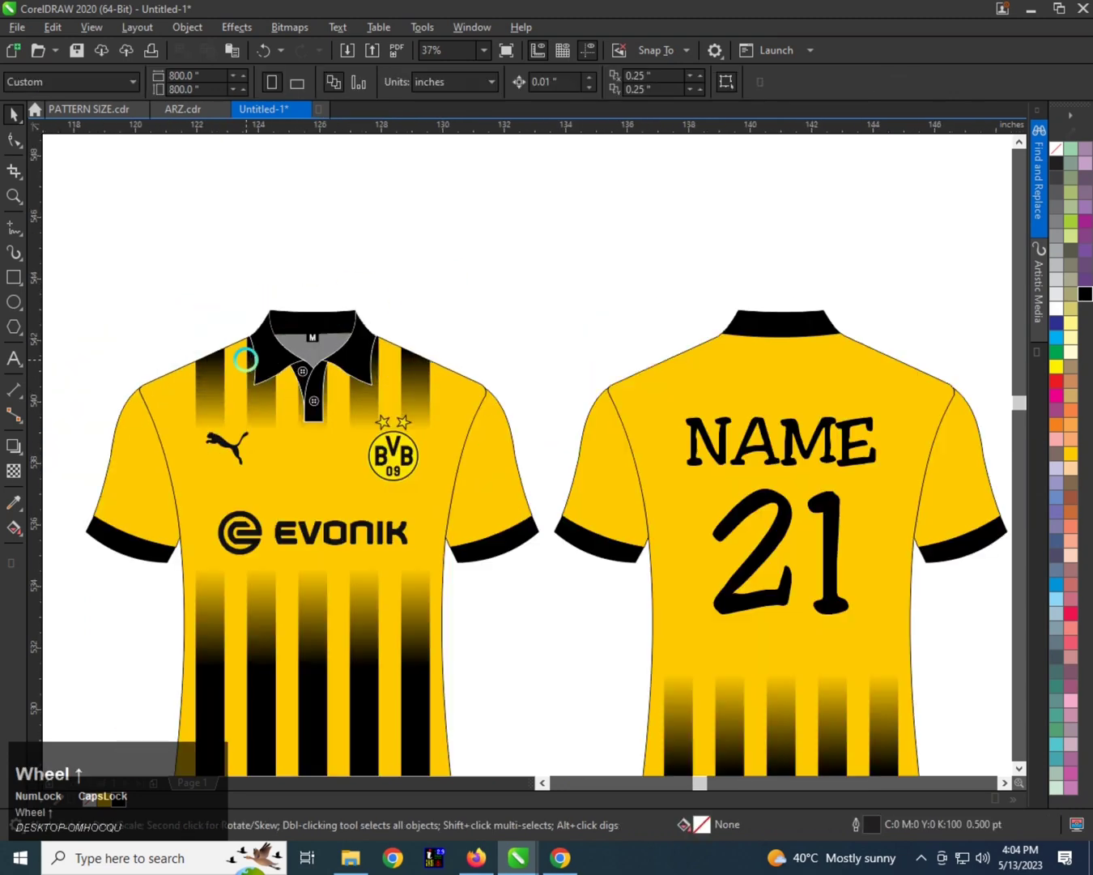
- Try a different palette color on the front shirt's collar and placket pieces, and undo it
{"action": "left_click", "coordinate": [287, 341]}
{"action": "left_click", "coordinate": [451, 333], "text": "shift"}
{"action": "left_click", "coordinate": [396, 381], "text": "shift"}
{"action": "left_click", "coordinate": [361, 390], "text": "shift"}
{"action": "scroll", "coordinate": [356, 383], "scroll_direction": "up", "scroll_amount": 1}
{"action": "left_click", "coordinate": [363, 403], "text": "shift"}
{"action": "left_click", "coordinate": [1057, 161]}
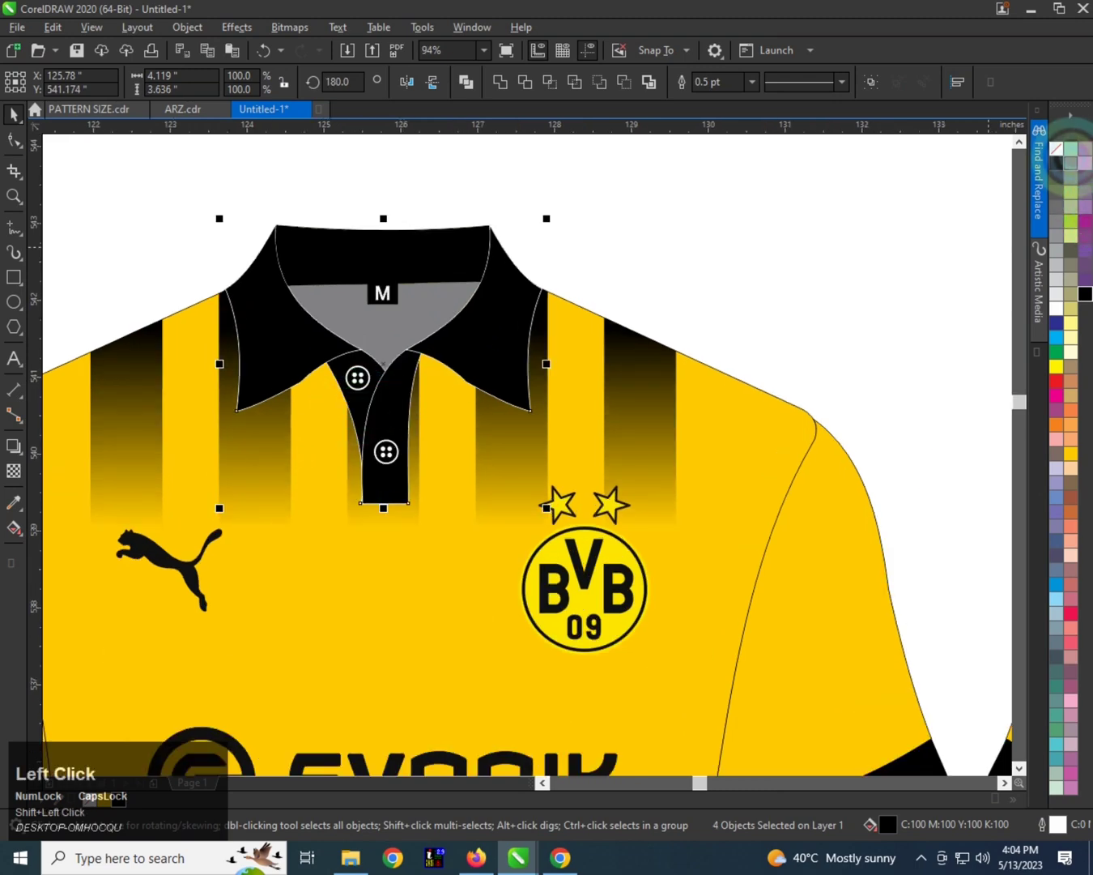
{"action": "right_click", "coordinate": [268, 365]}
{"action": "scroll", "coordinate": [254, 364], "scroll_direction": "down", "scroll_amount": 3}
{"action": "left_click", "coordinate": [367, 288]}
{"action": "left_click", "coordinate": [277, 364]}
{"action": "scroll", "coordinate": [276, 363], "scroll_direction": "up", "scroll_amount": 1}
{"action": "key", "text": "ctrl+z"}
{"action": "scroll", "coordinate": [413, 315], "scroll_direction": "down", "scroll_amount": 1}
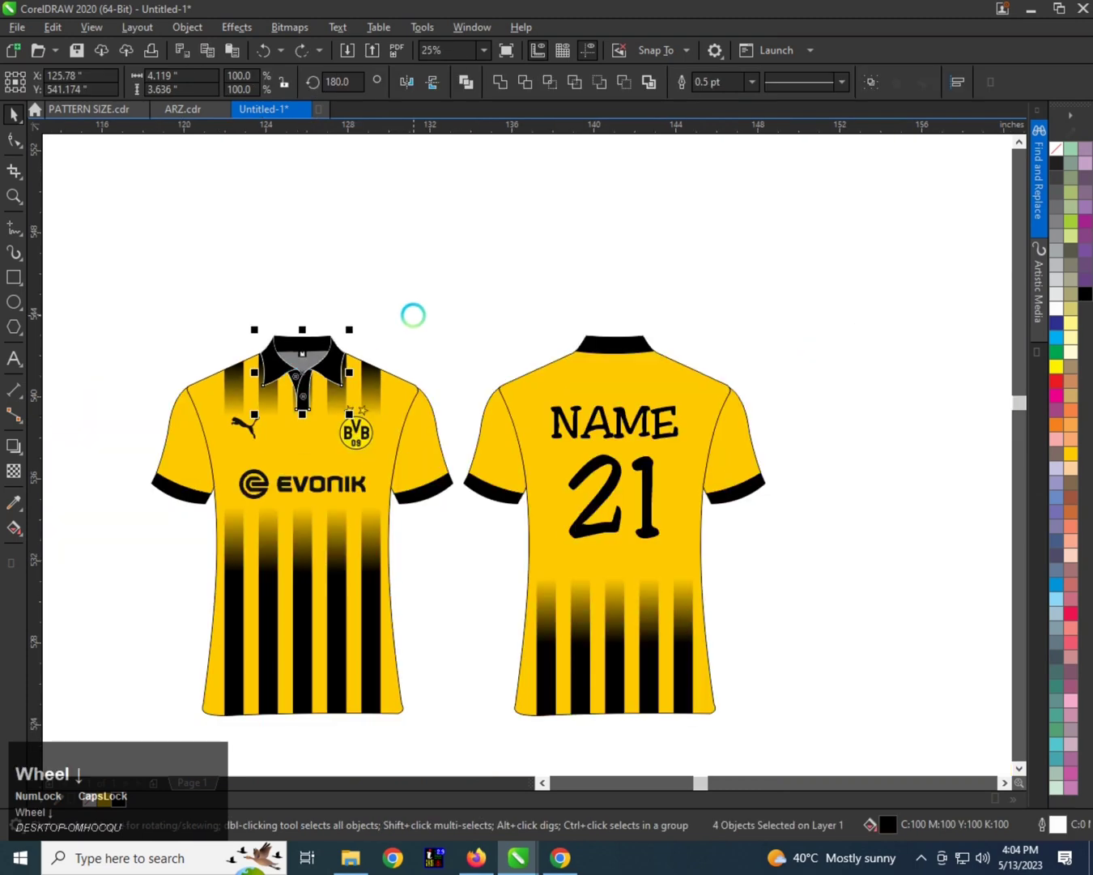
{"action": "left_click", "coordinate": [413, 316]}
- Inspect the finished front and back shirts up close and in a full-screen preview
{"action": "scroll", "coordinate": [354, 328], "scroll_direction": "down", "scroll_amount": 1}
{"action": "key", "text": "F2"}
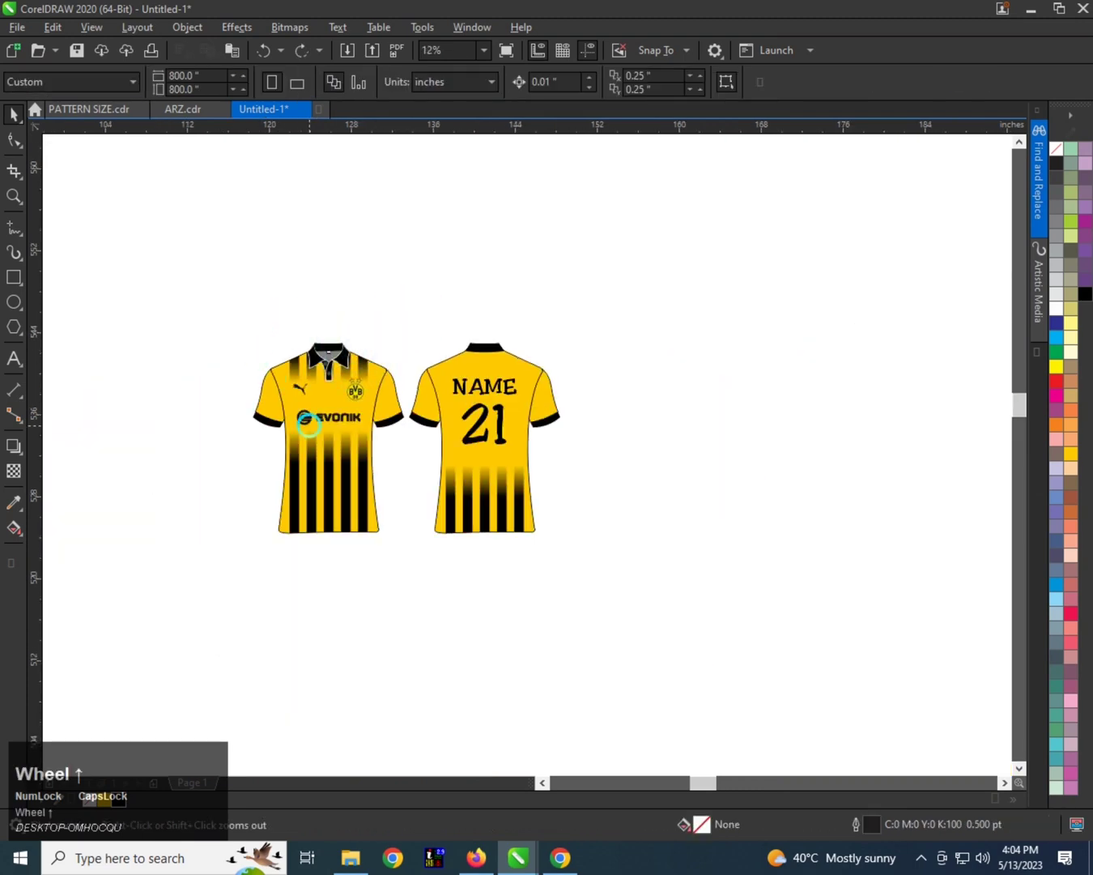
{"action": "key", "text": "space"}
{"action": "scroll", "coordinate": [318, 419], "scroll_direction": "up", "scroll_amount": 1}
{"action": "scroll", "coordinate": [275, 444], "scroll_direction": "up", "scroll_amount": 1}
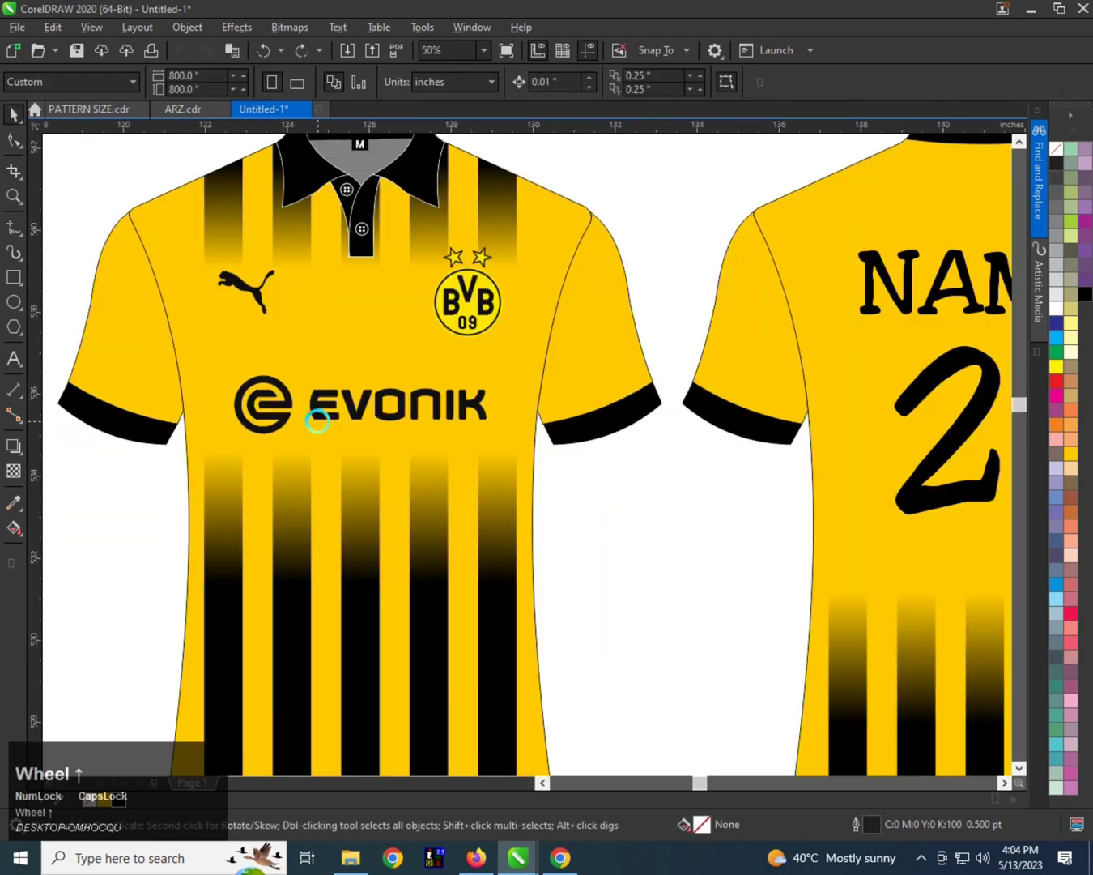
{"action": "scroll", "coordinate": [241, 451], "scroll_direction": "down", "scroll_amount": 1}
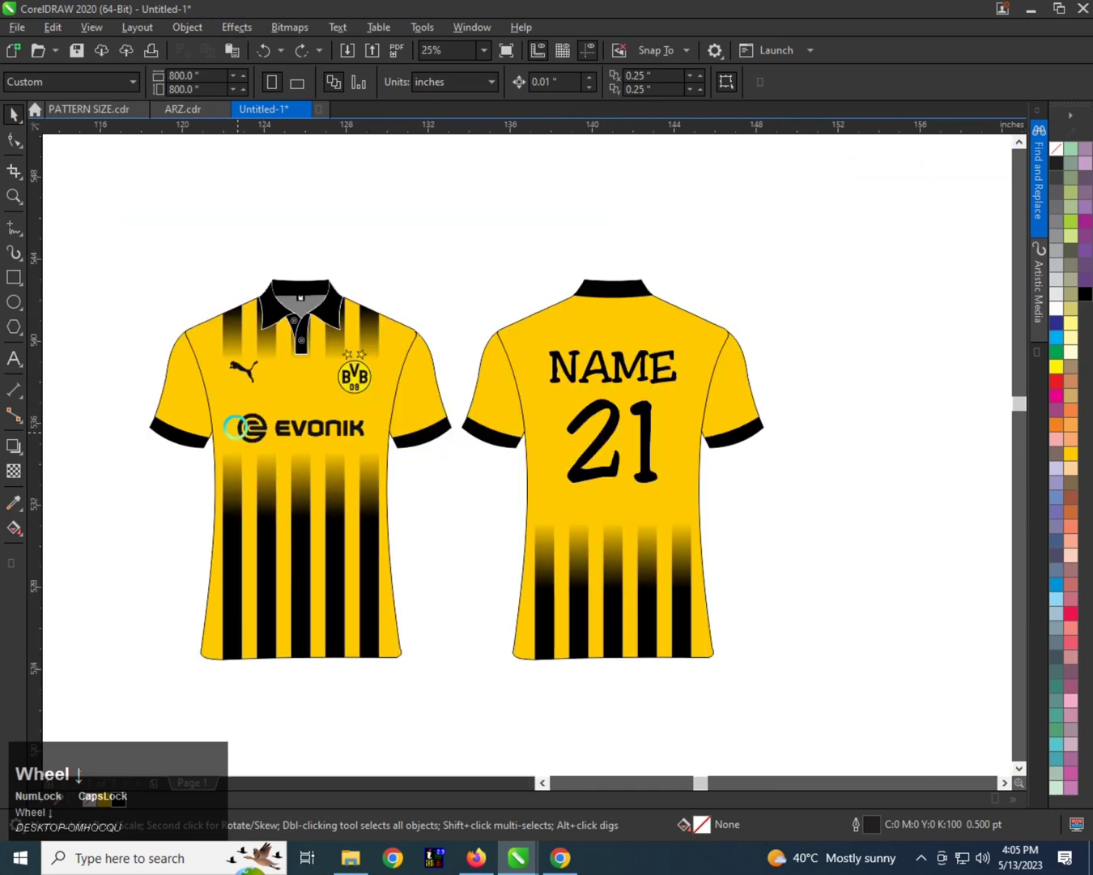
{"action": "key", "text": "F2"}
{"action": "left_click_drag", "start_coordinate": [530, 440], "coordinate": [783, 664]}
{"action": "scroll", "coordinate": [121, 490], "scroll_direction": "down", "scroll_amount": 2}
{"action": "scroll", "coordinate": [467, 457], "scroll_direction": "up", "scroll_amount": 2}
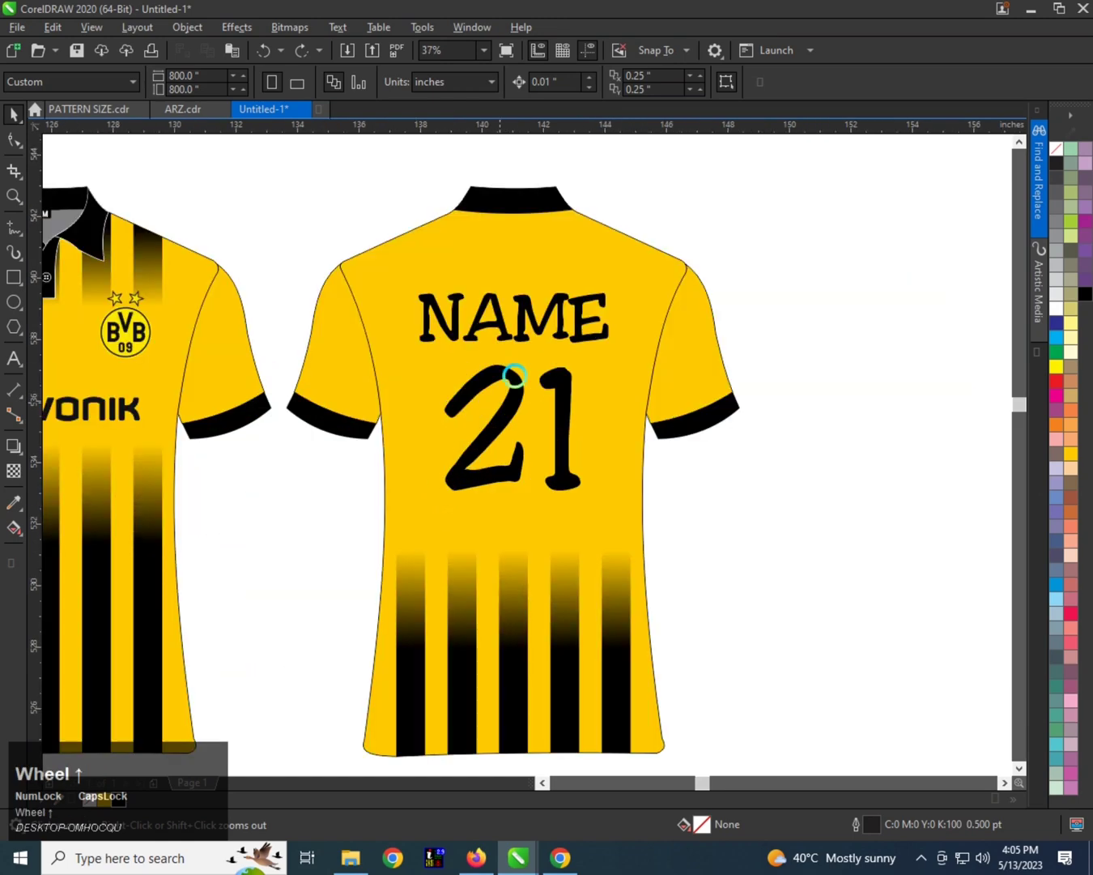
{"action": "left_click", "coordinate": [525, 309]}
{"action": "scroll", "coordinate": [519, 309], "scroll_direction": "down", "scroll_amount": 2}
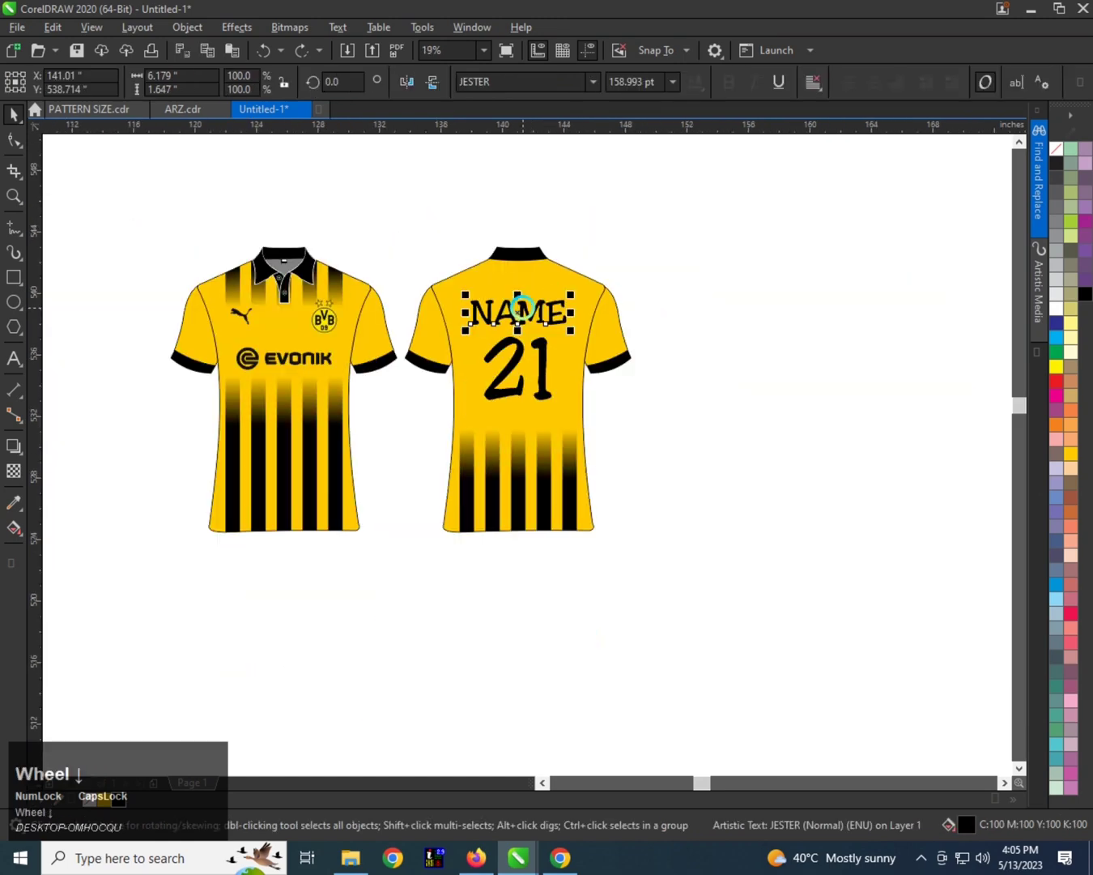
{"action": "key", "text": "F2"}
{"action": "left_click_drag", "start_coordinate": [414, 444], "coordinate": [680, 555]}
{"action": "key", "text": "F9"}
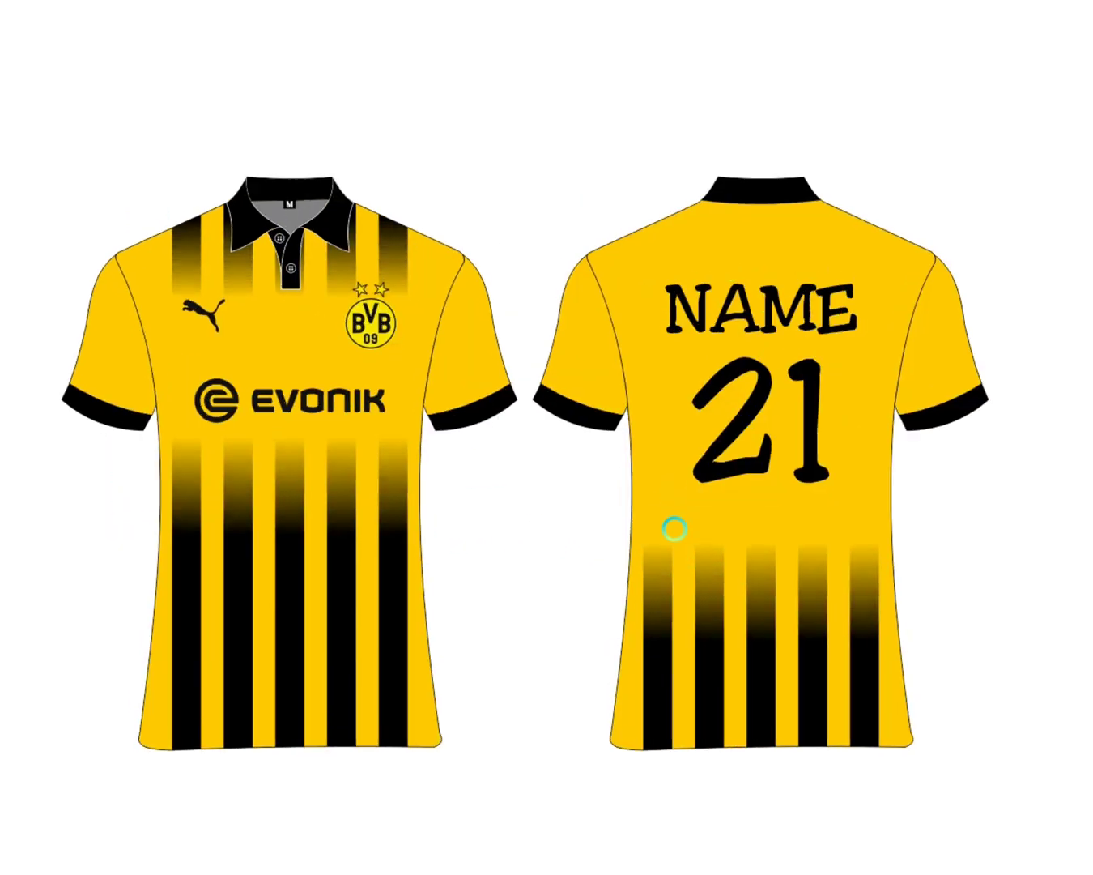